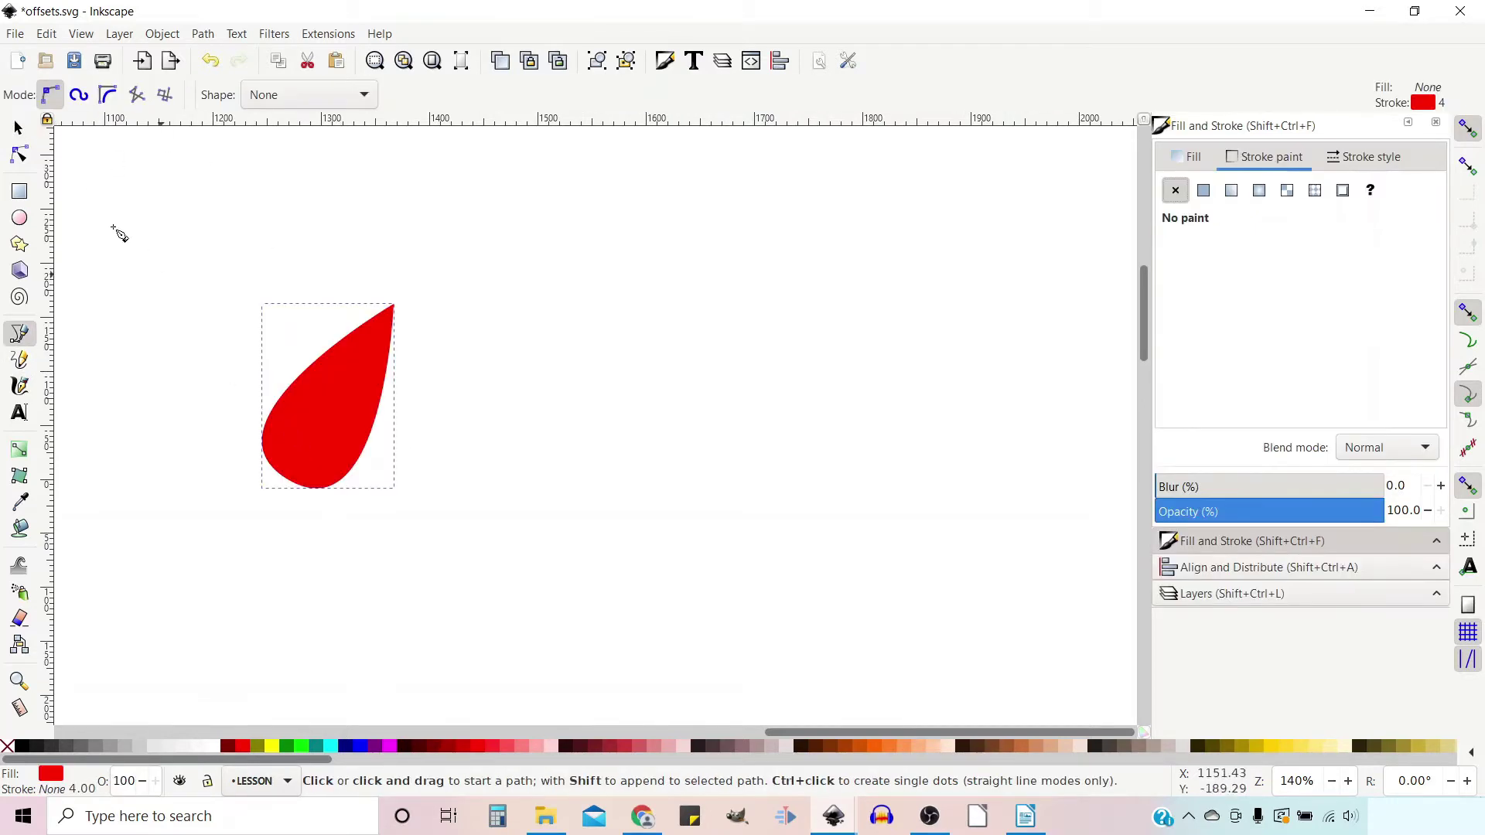
# - Place teardrop copies at the far right and in the middle, then select the leftmost teardrop
pyautogui.click(19, 128)
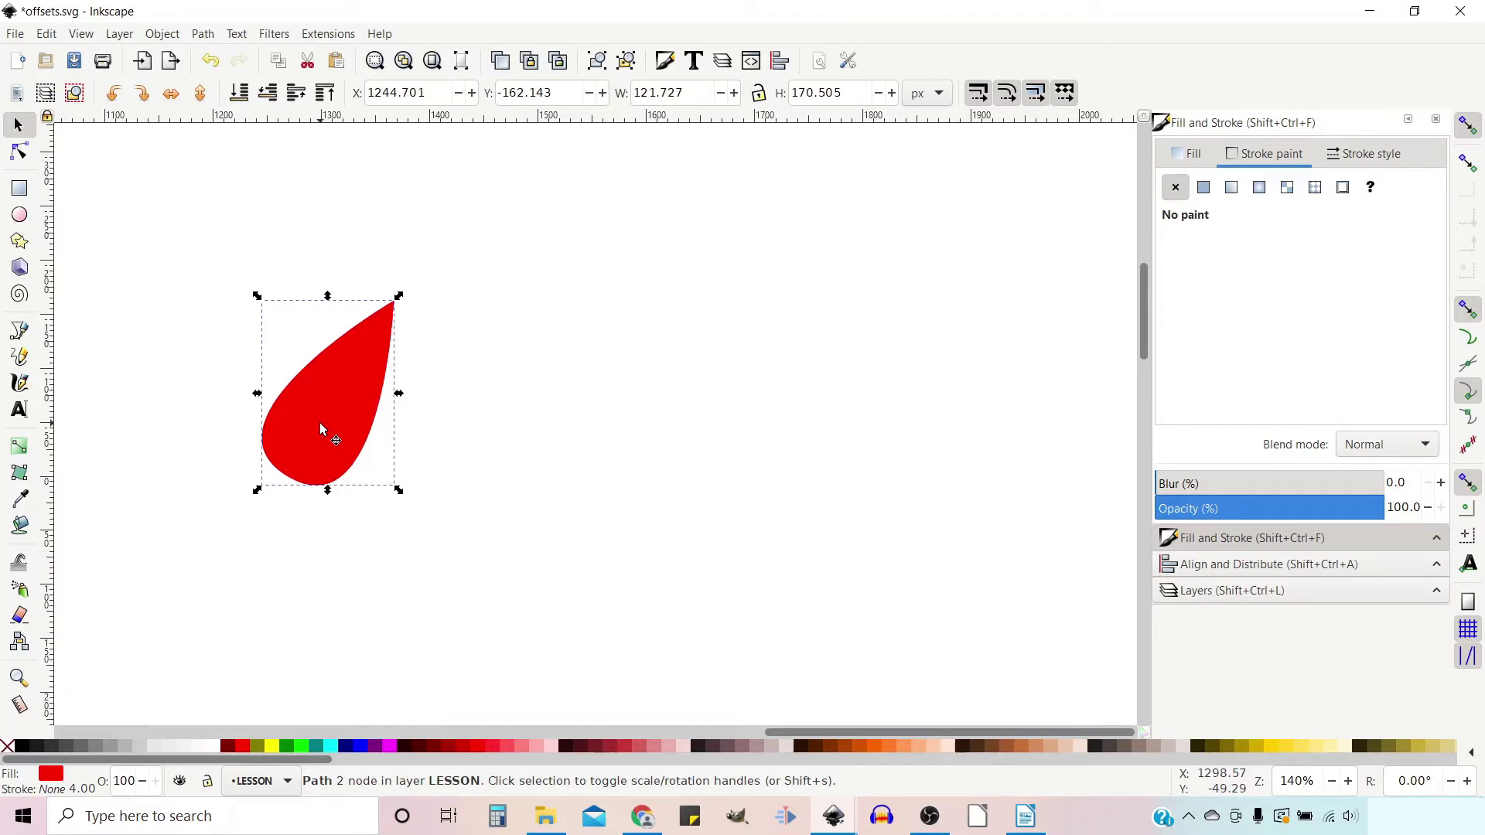
pyautogui.moveTo(320, 425); pyautogui.dragTo(888, 432)
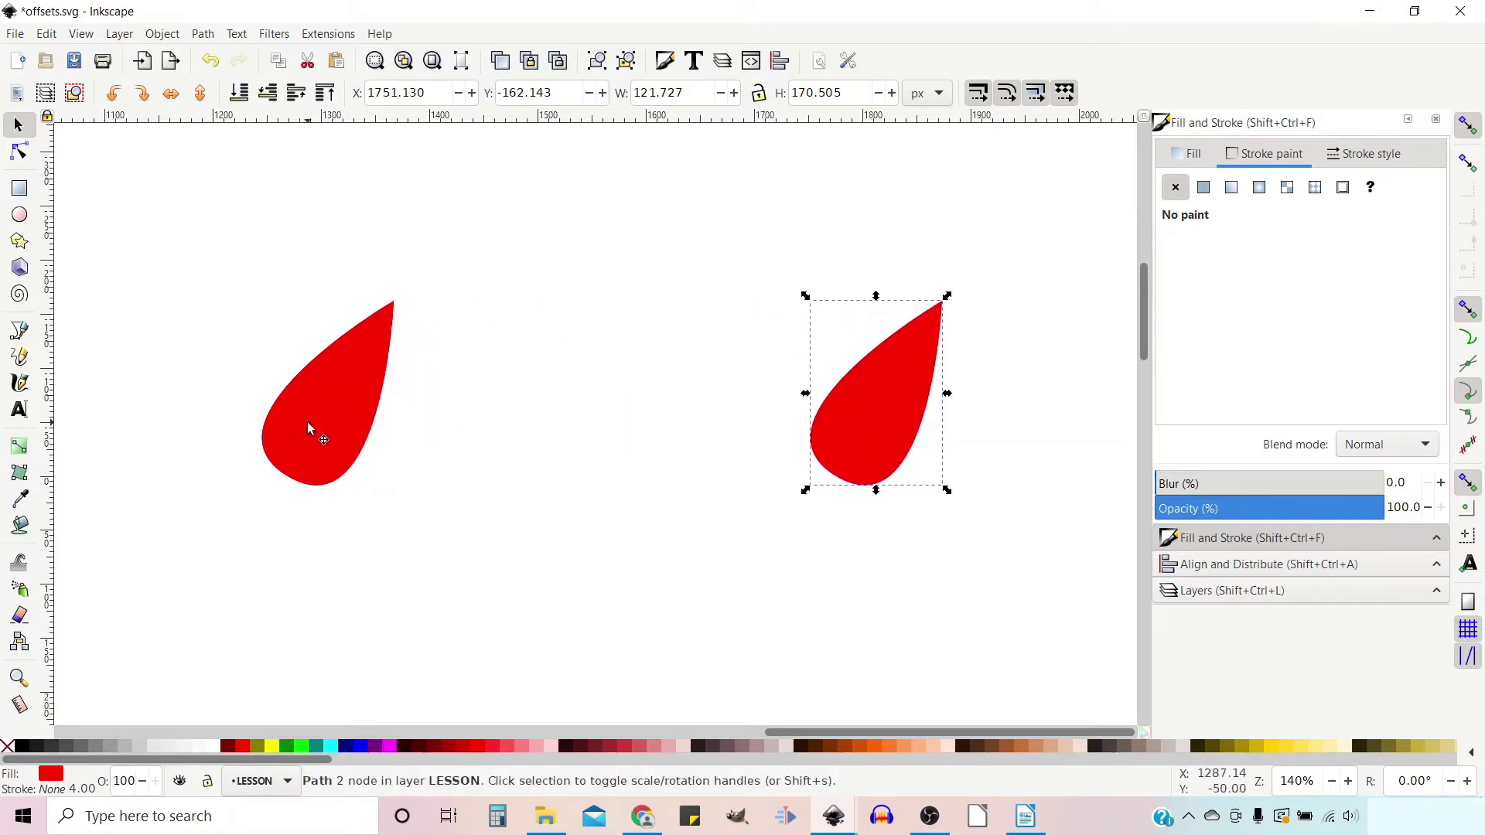
pyautogui.moveTo(320, 424); pyautogui.dragTo(583, 426)
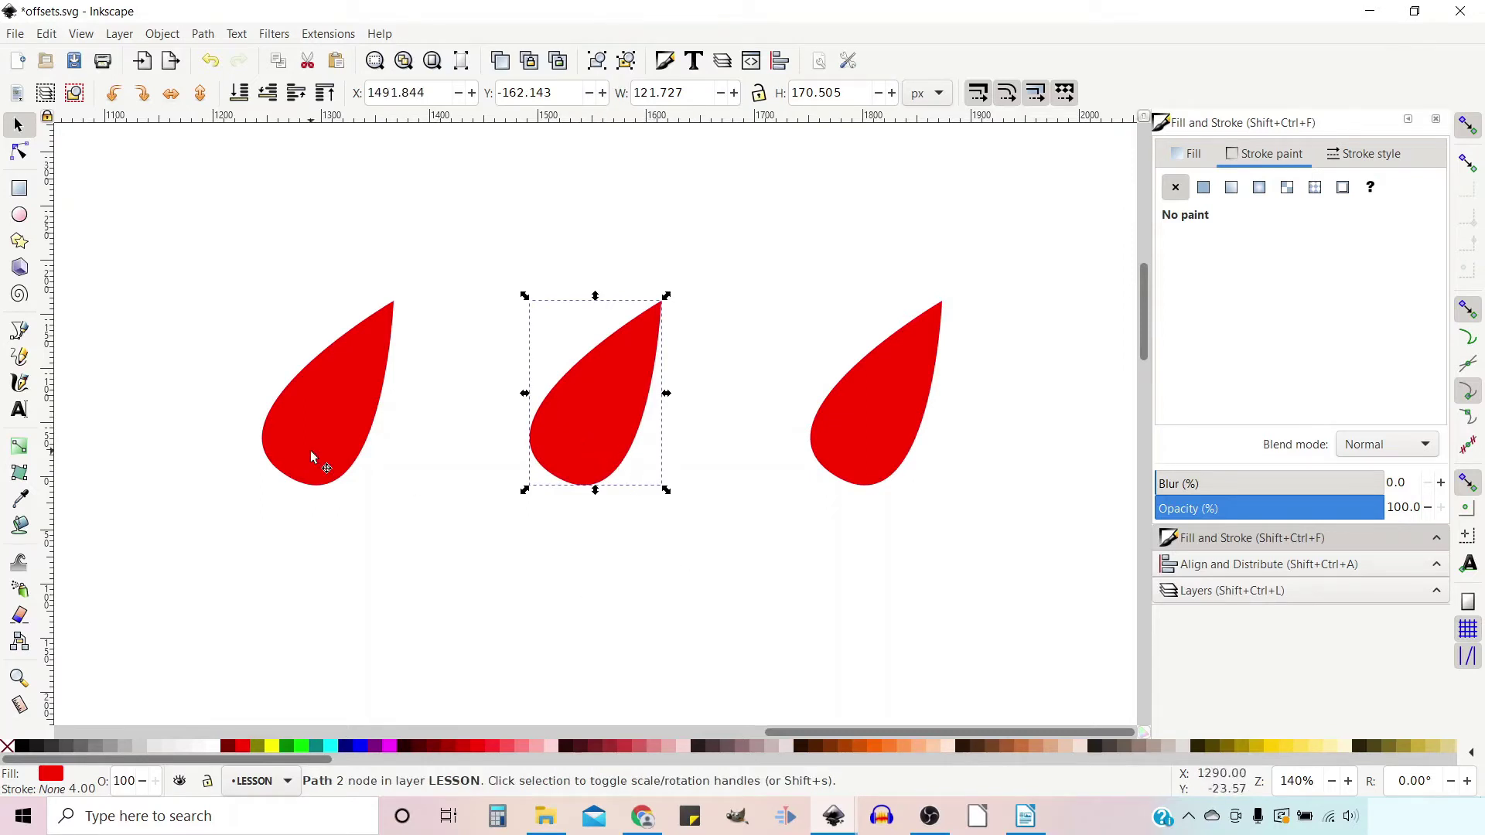
pyautogui.click(322, 409)
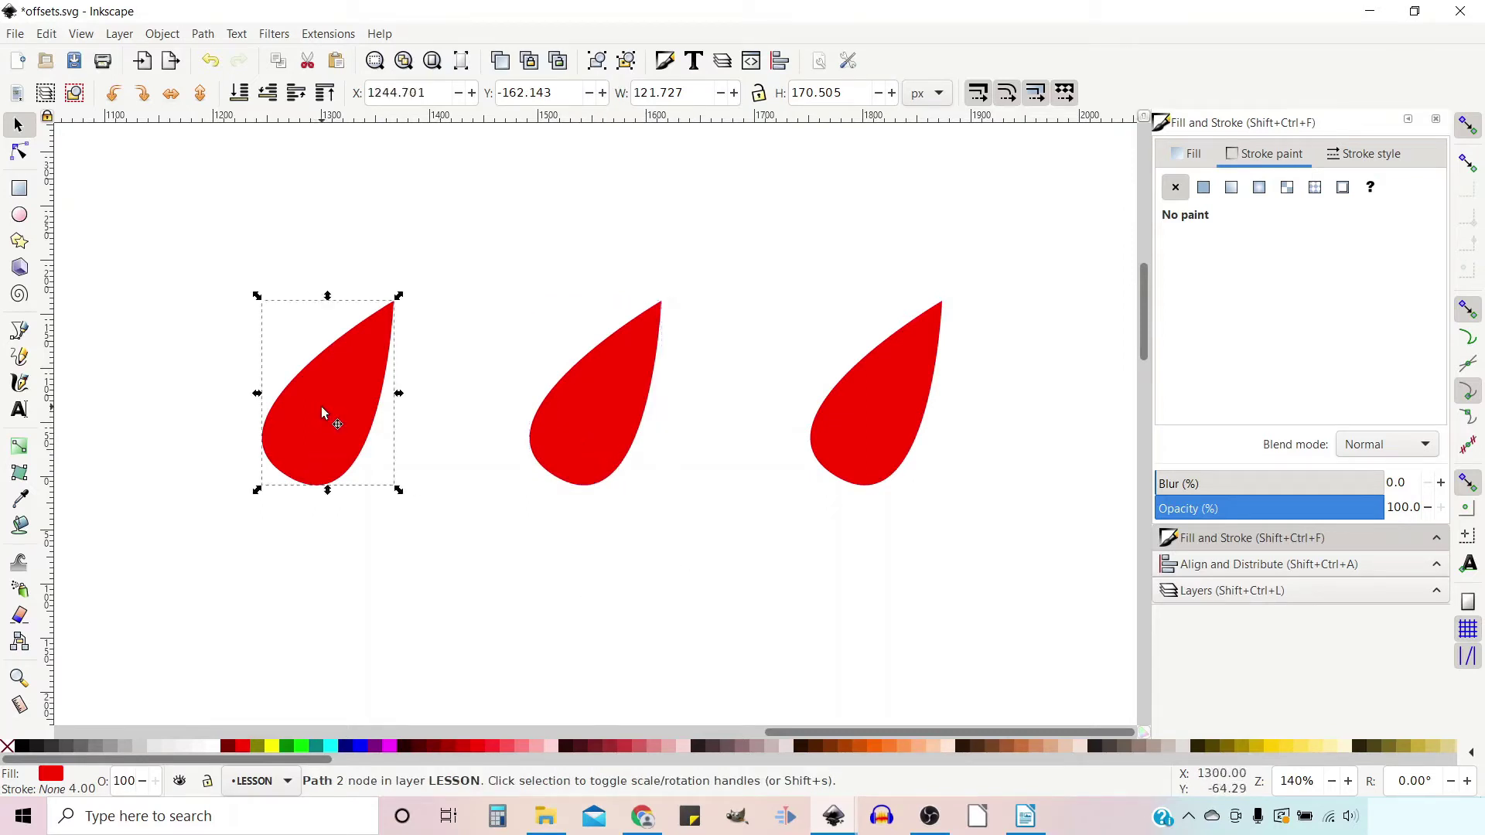
# - Look over the Path menu, inset the left teardrop twice, outset it once, then undo
pyautogui.click(203, 34)
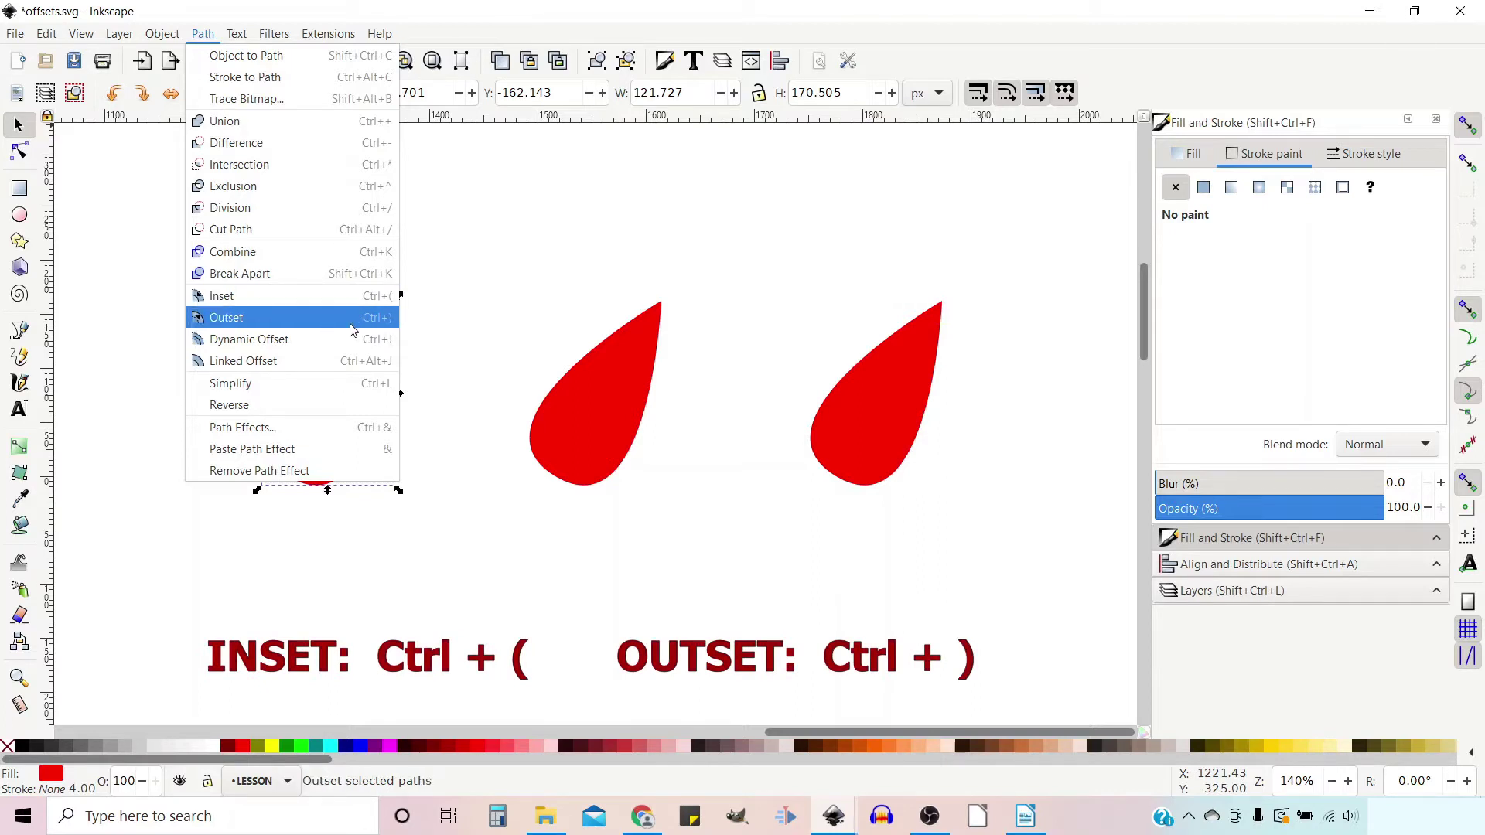
pyautogui.click(454, 331)
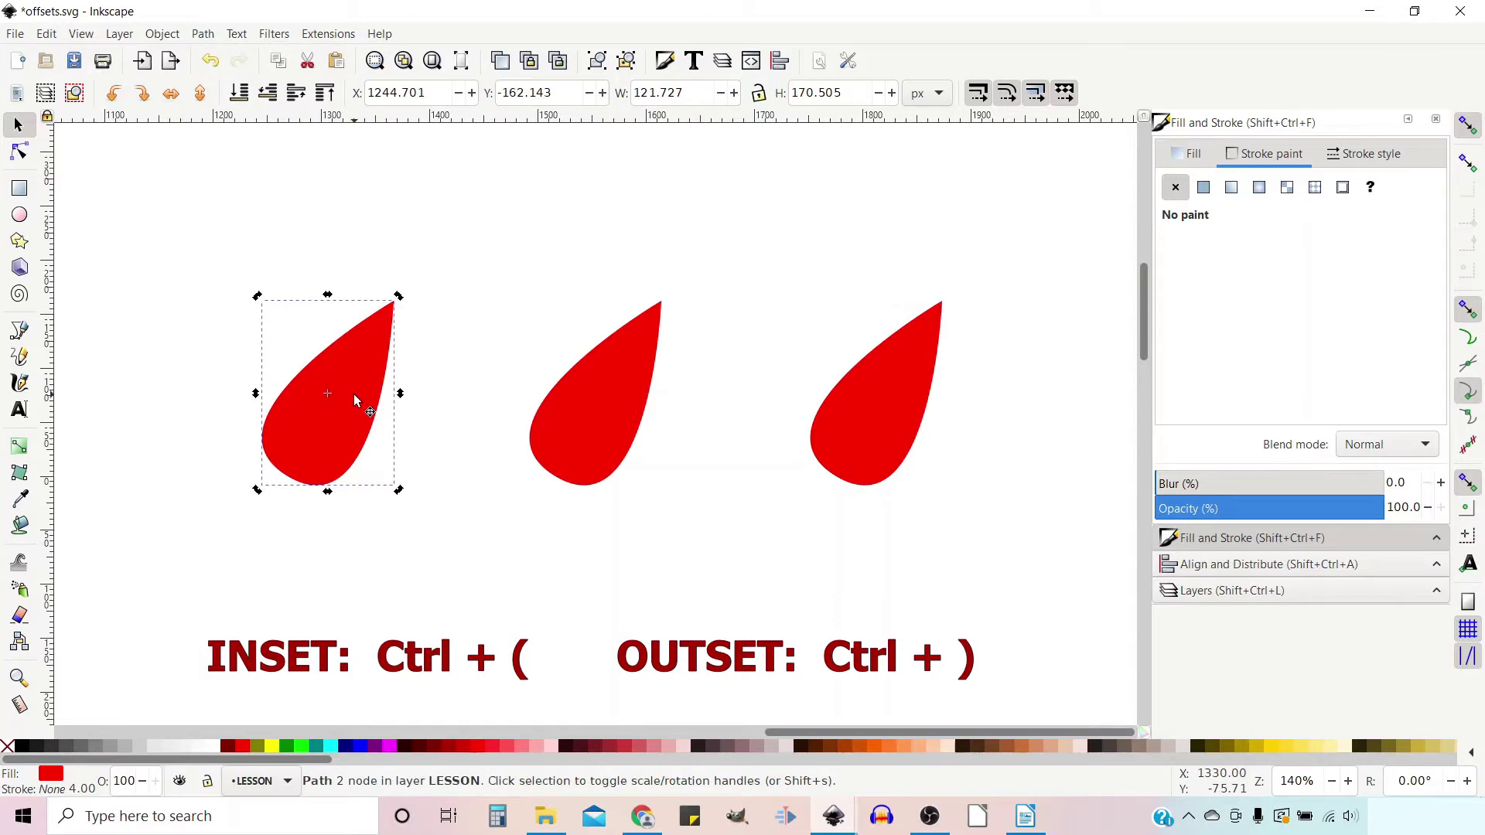
pyautogui.press('ctrl')
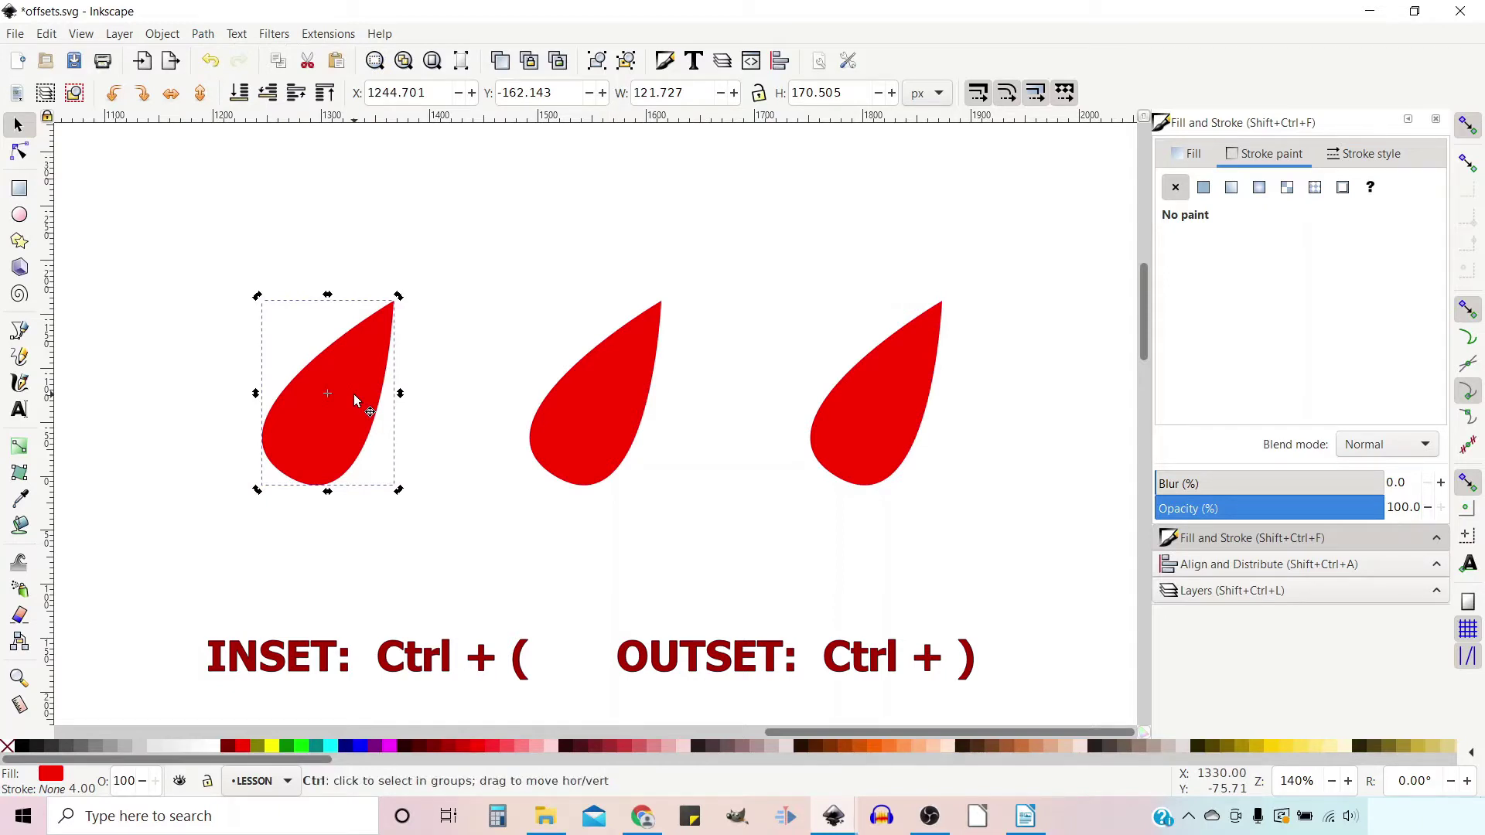
pyautogui.hotkey('ctrl', '(')
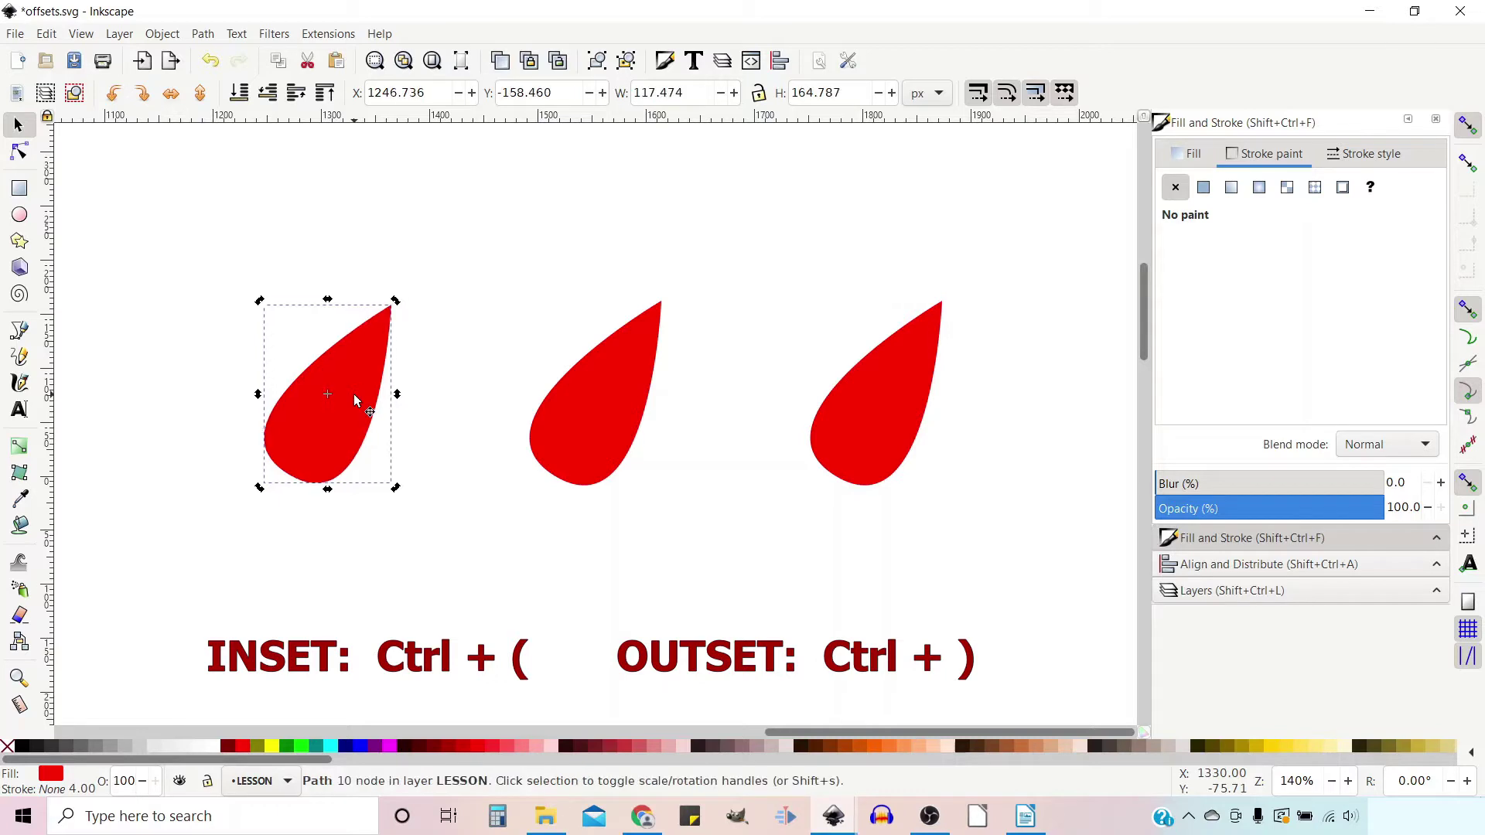
pyautogui.hotkey('ctrl', '(')
pyautogui.hotkey('ctrl', '(')
pyautogui.hotkey('ctrl', '(')
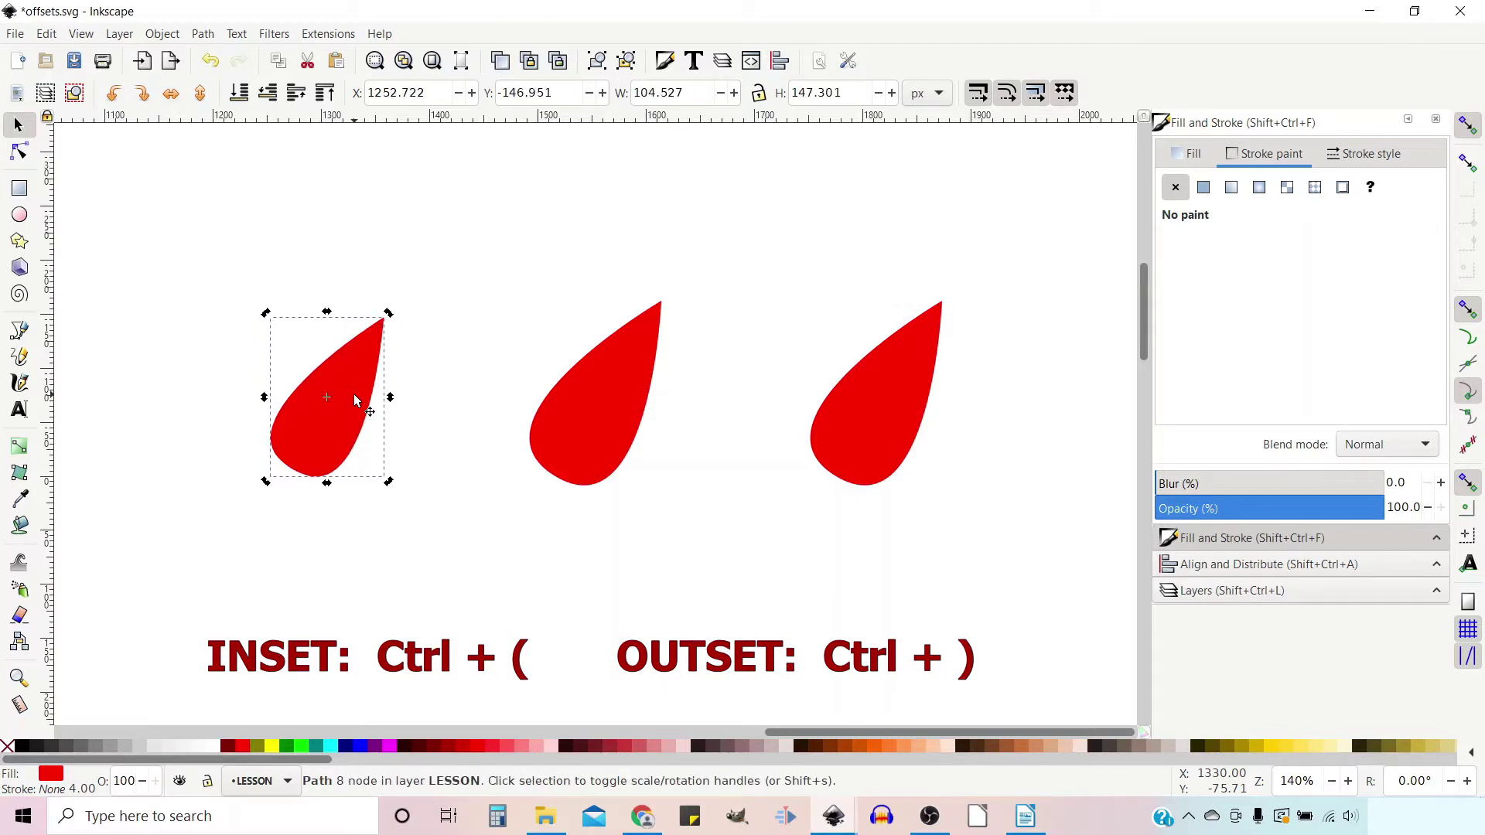
pyautogui.hotkey('ctrl', ')')
pyautogui.hotkey('ctrl', ')')
pyautogui.hotkey('ctrl', ')')
pyautogui.hotkey('ctrl', ')')
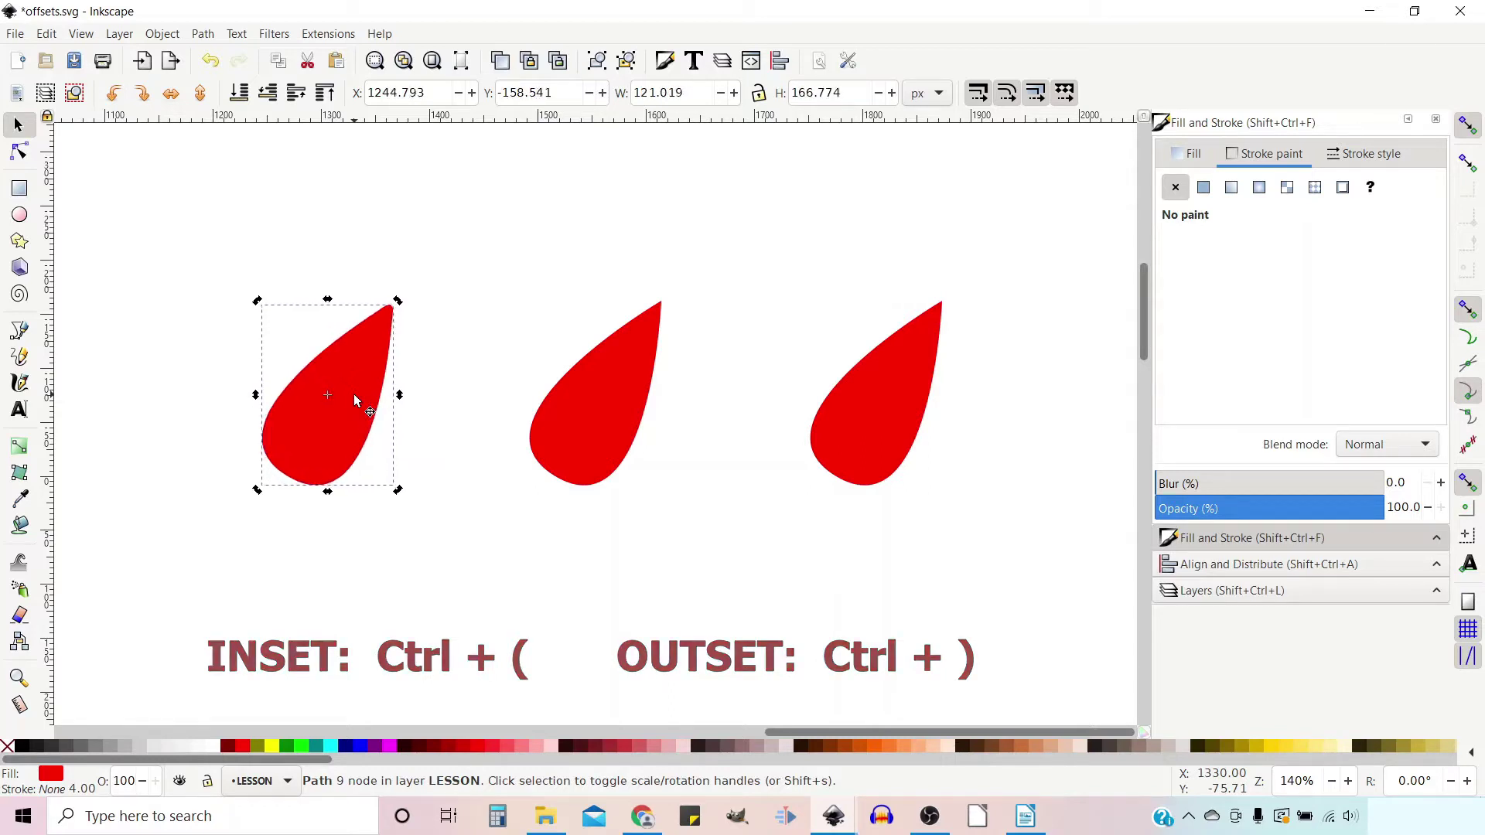
pyautogui.hotkey('ctrl', 'z')
# - Outset the left teardrop twice to 134.315 × 187.406 px and nudge it into place
pyautogui.click(357, 421)
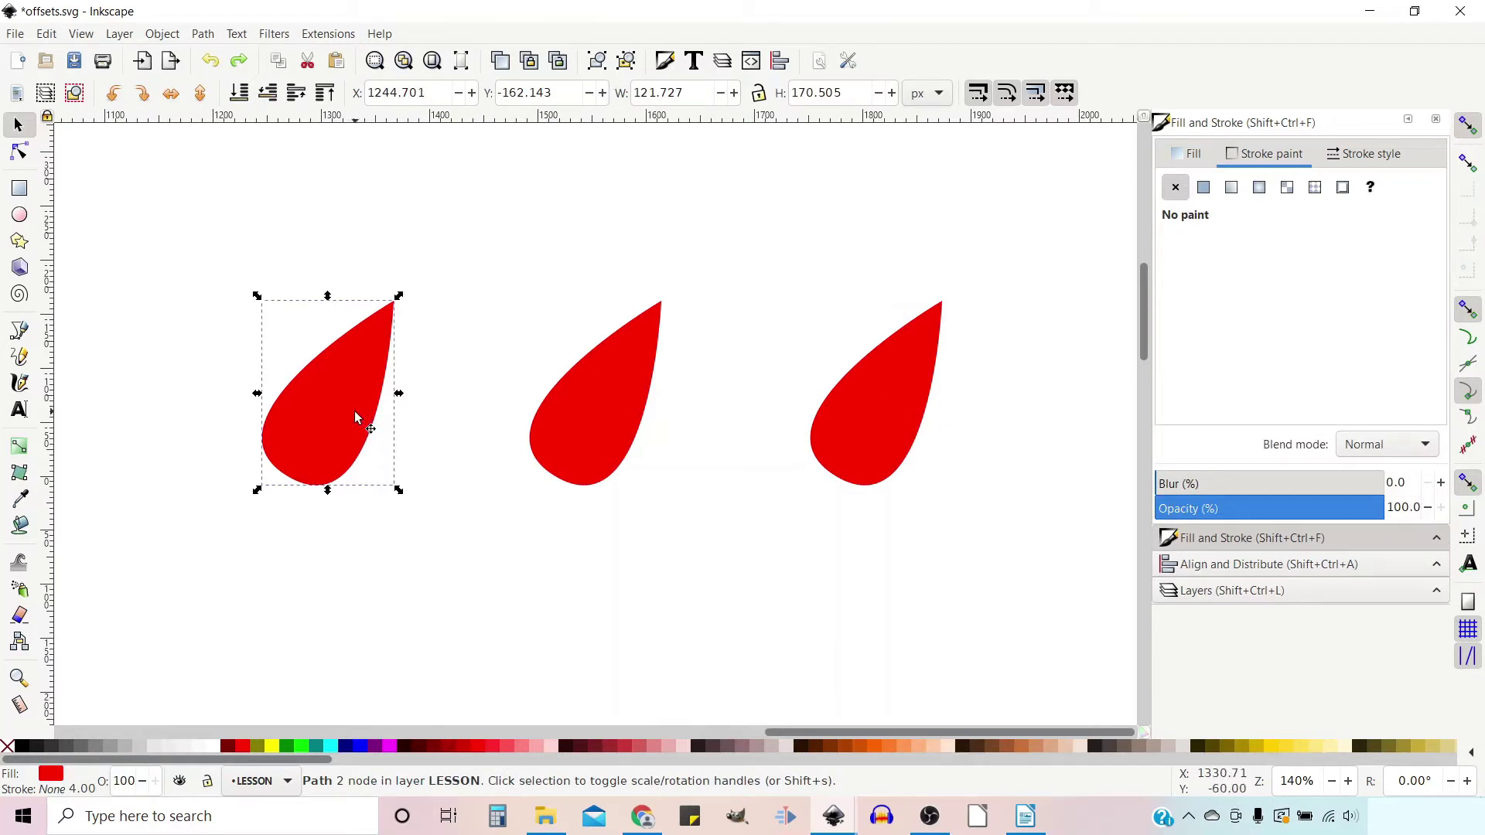
pyautogui.press('ctrl')
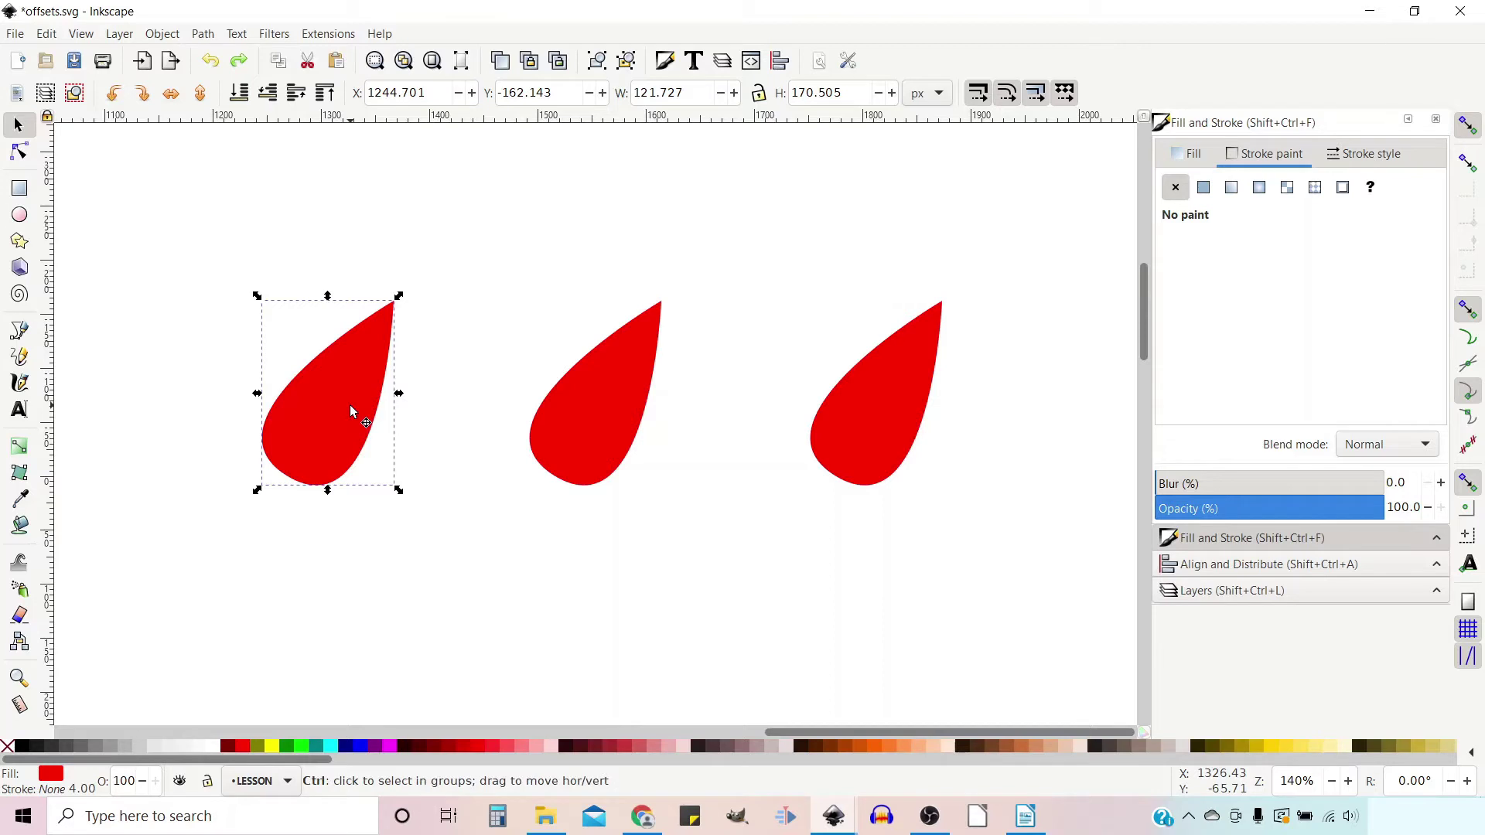
pyautogui.hotkey('ctrl', ')')
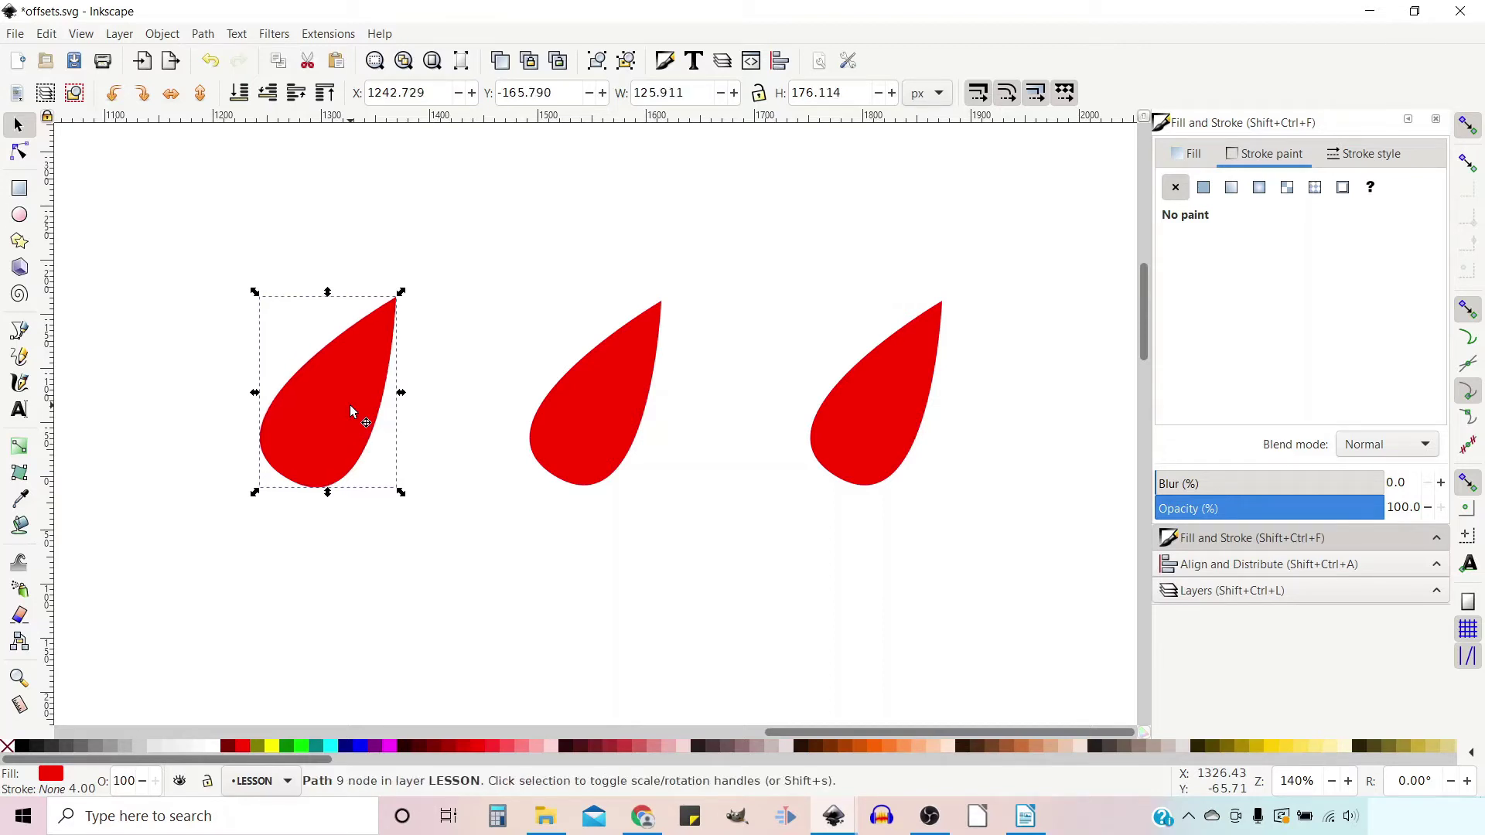
pyautogui.hotkey('ctrl', ')')
pyautogui.hotkey('ctrl', ')')
pyautogui.moveTo(398, 293); pyautogui.dragTo(405, 295)
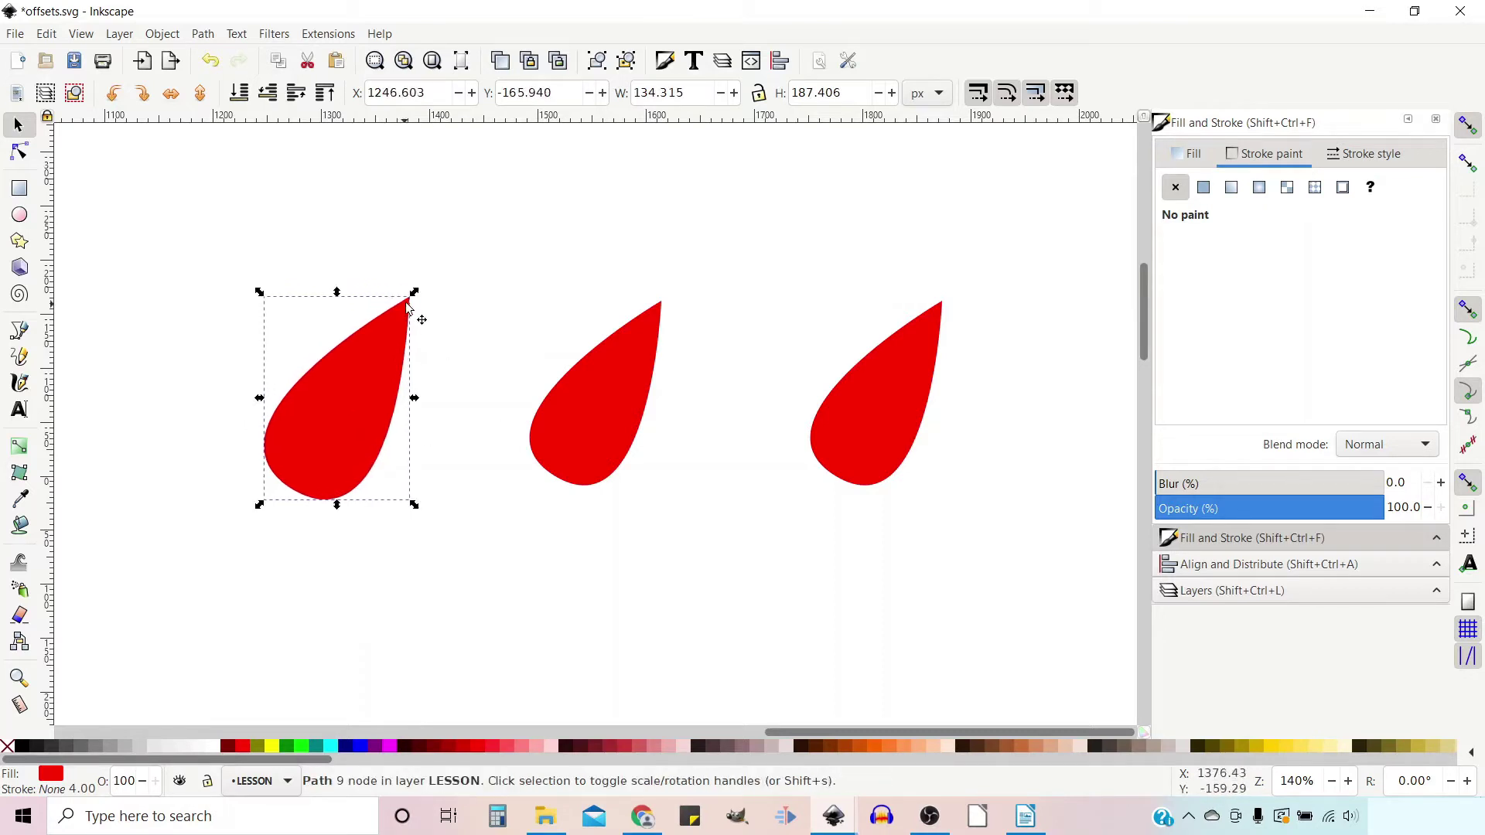
pyautogui.moveTo(334, 433); pyautogui.dragTo(330, 421)
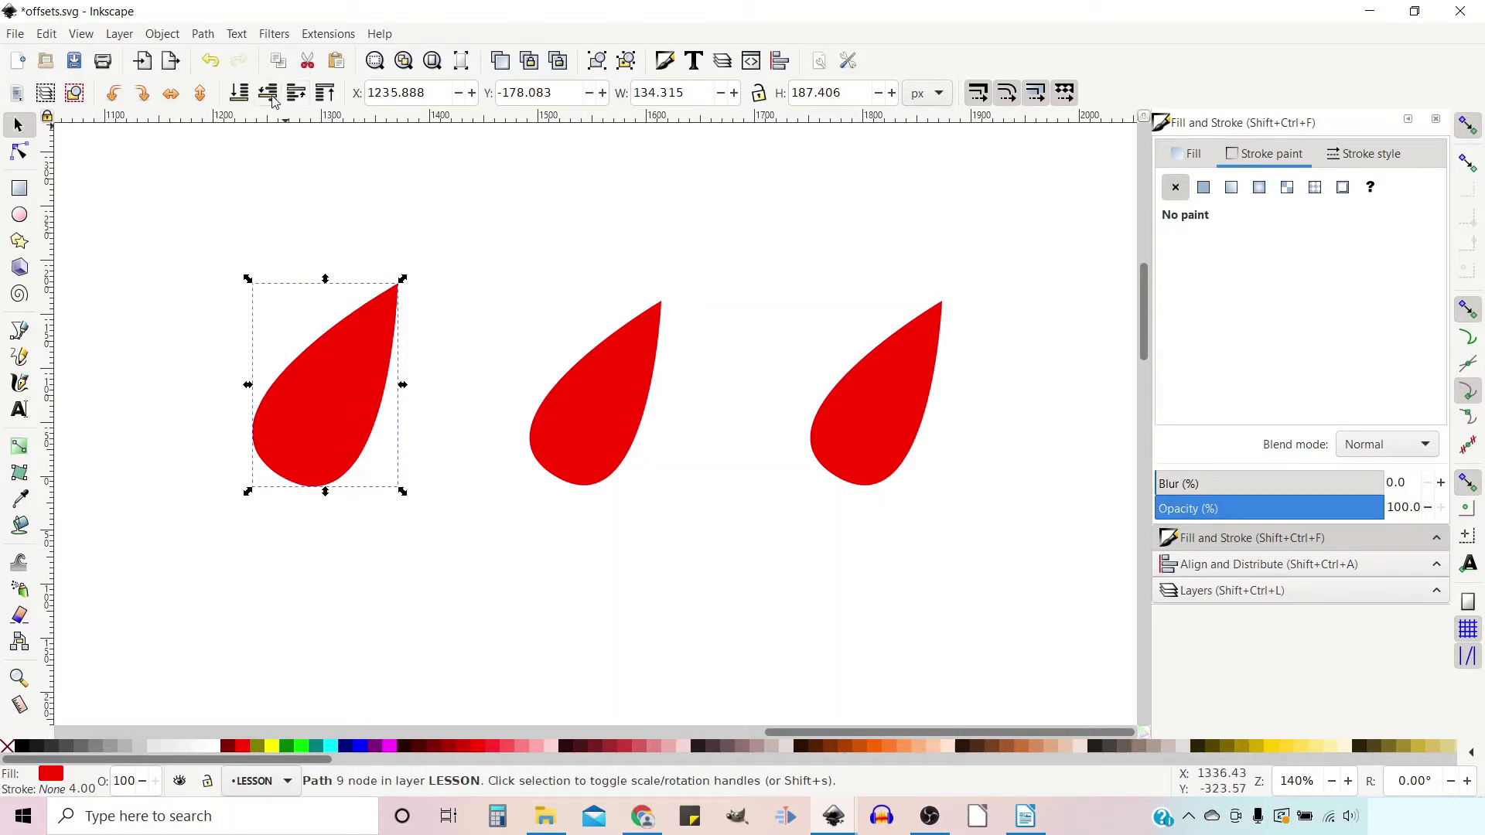
# - Fill the copy aqua and outset it three times into a 147.004 × 204.363 px rim
pyautogui.click(331, 746)
pyautogui.press('ctrl')
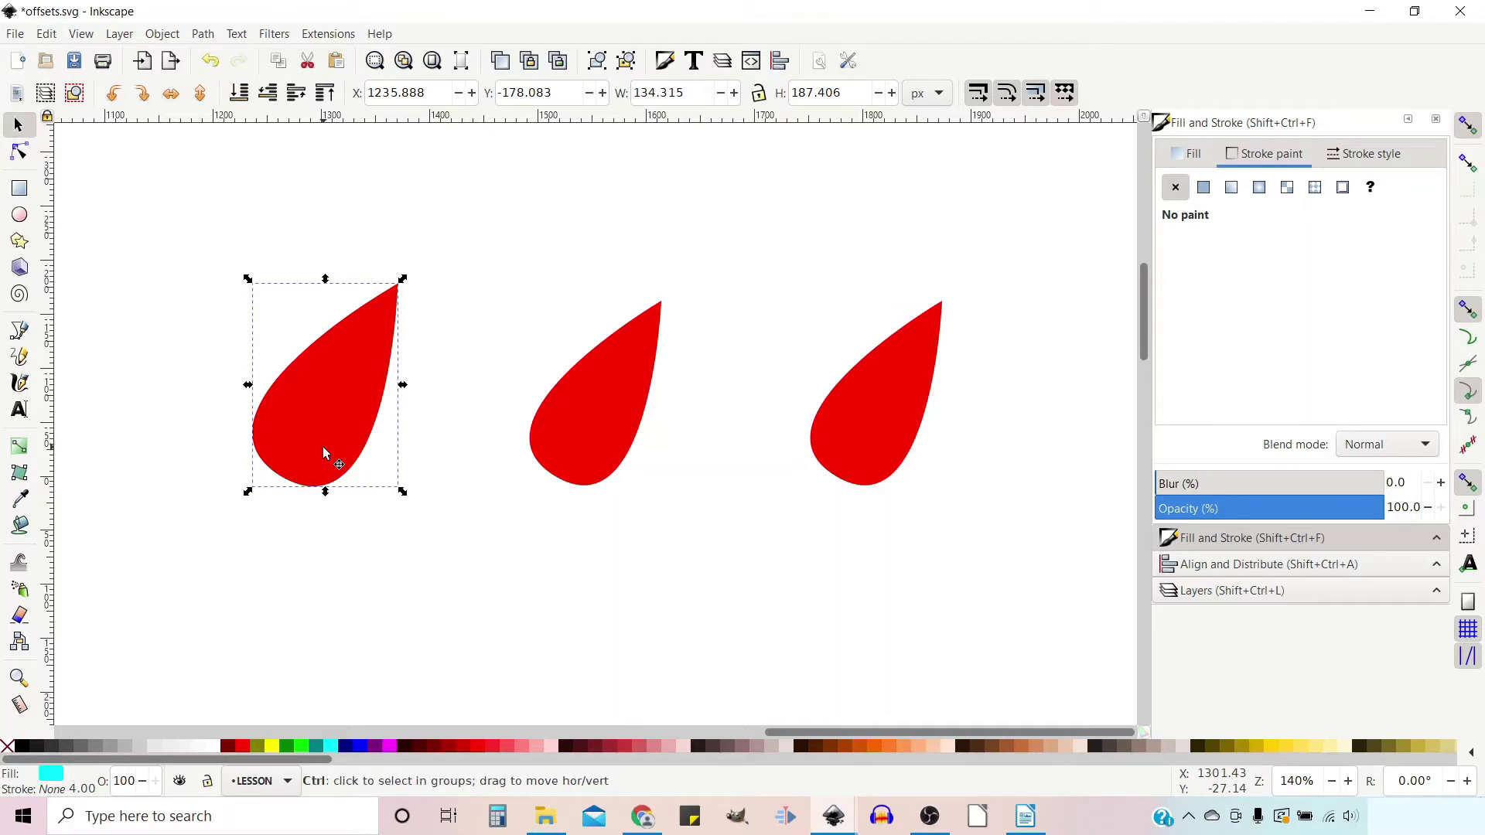
pyautogui.hotkey('ctrl', ')')
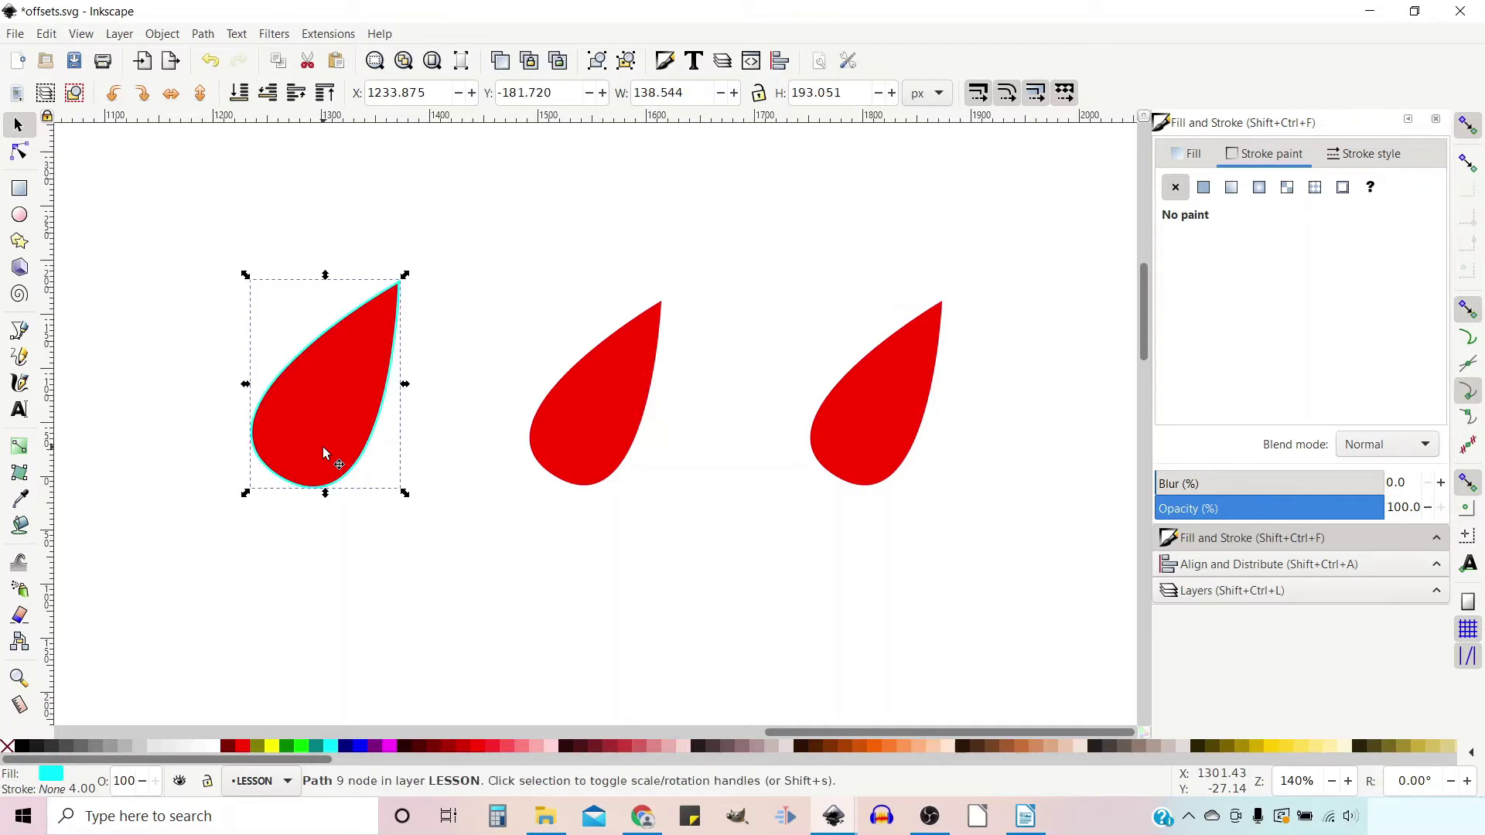
pyautogui.hotkey('ctrl', ')')
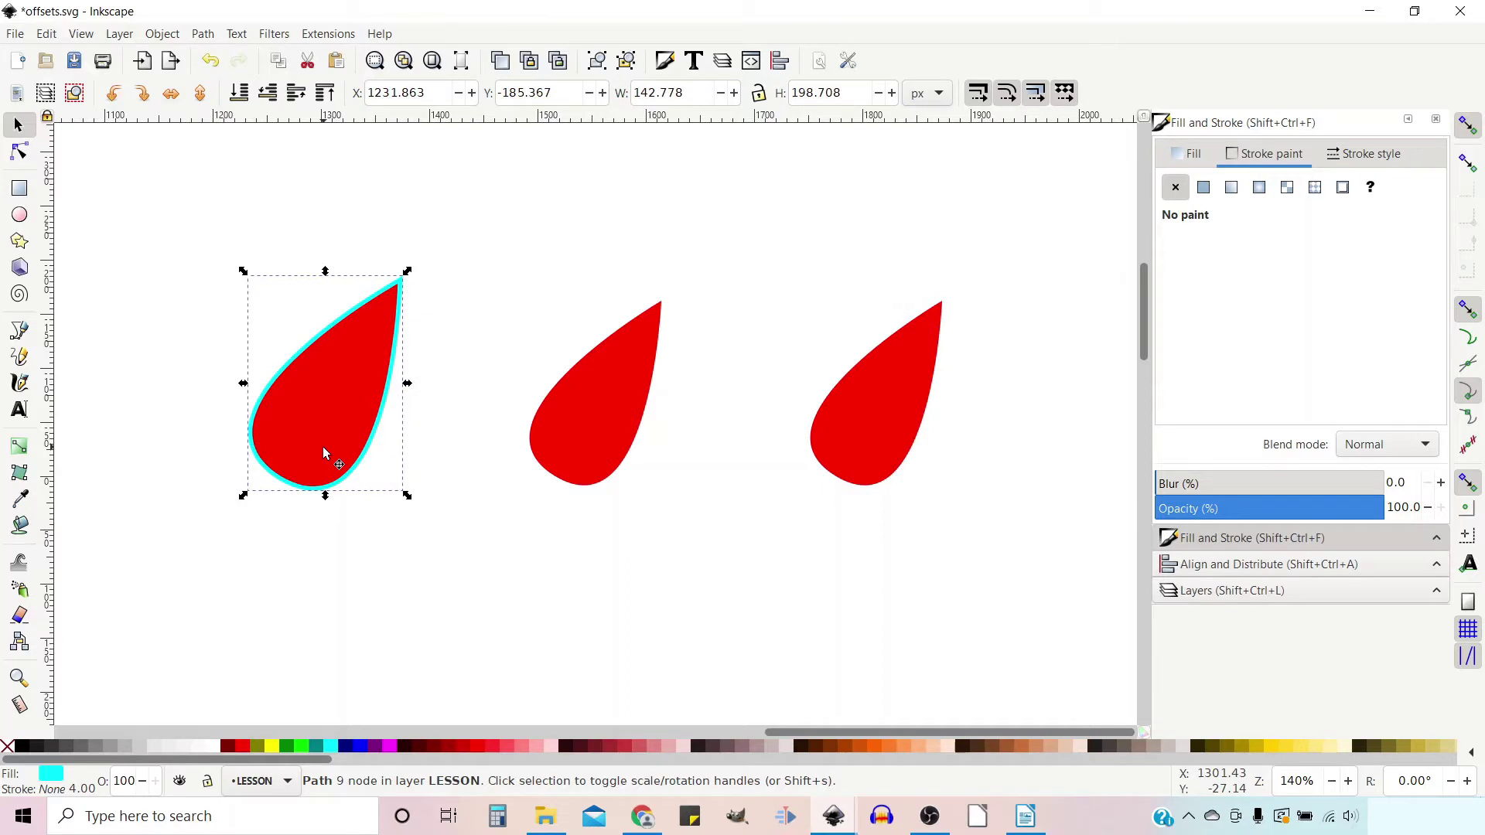
pyautogui.hotkey('ctrl', ')')
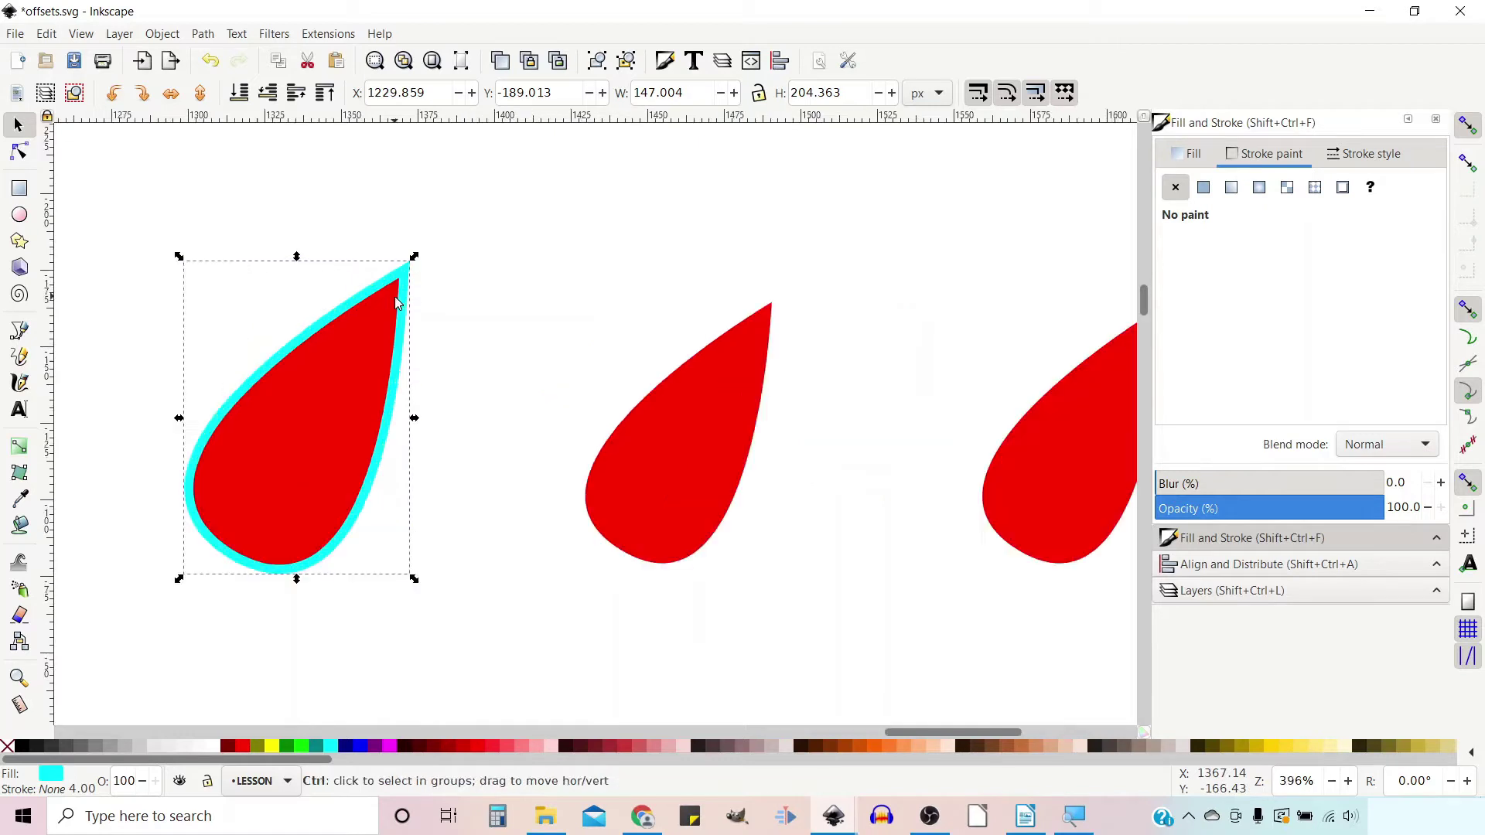
# - Zoom in to inspect the aqua rim, then bring up the Path menu
pyautogui.scroll(5, 394, 298)
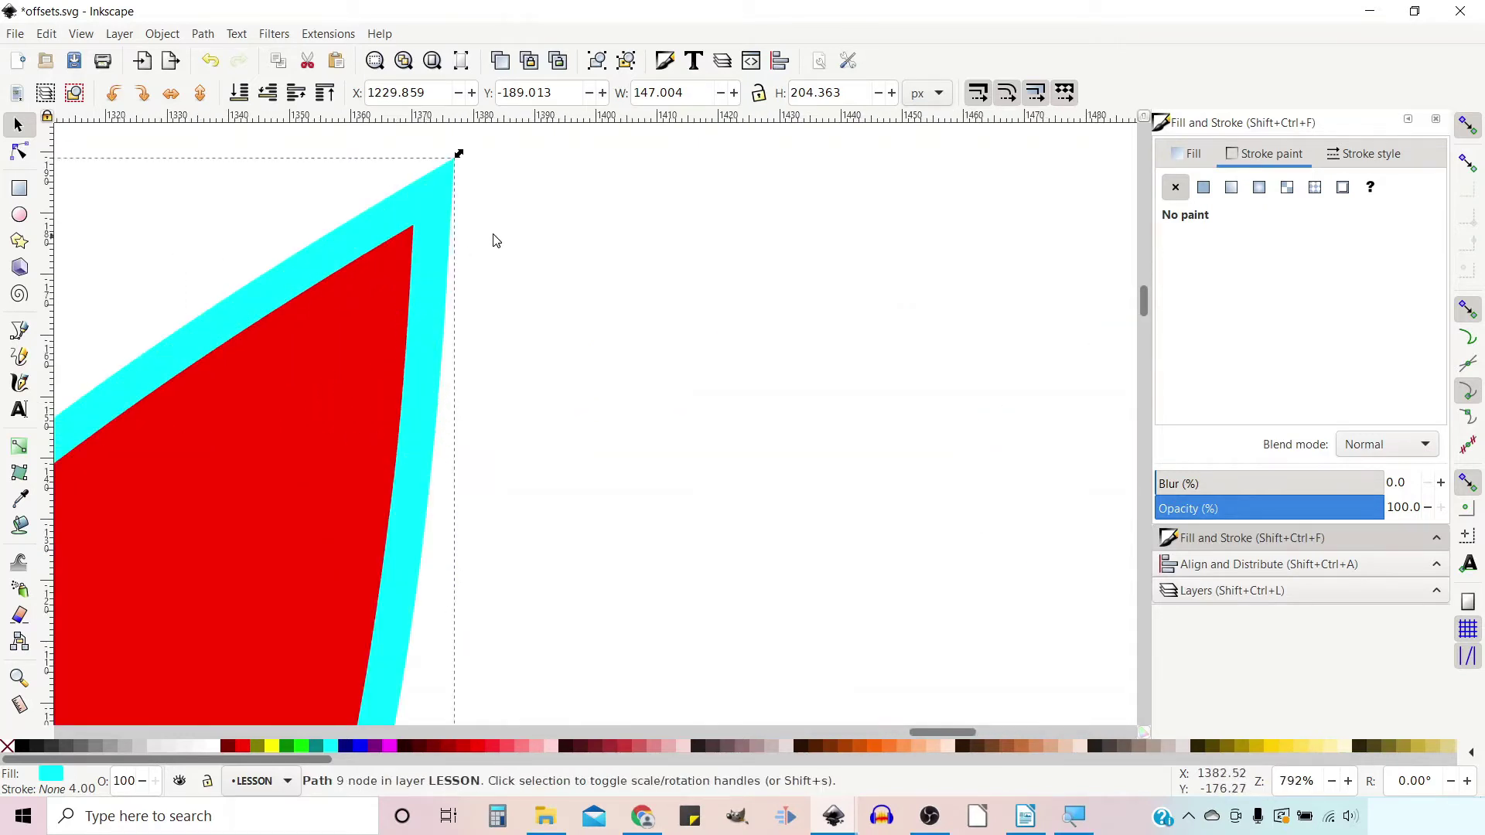
pyautogui.scroll(5, 500, 245)
pyautogui.scroll(2, 449, 524)
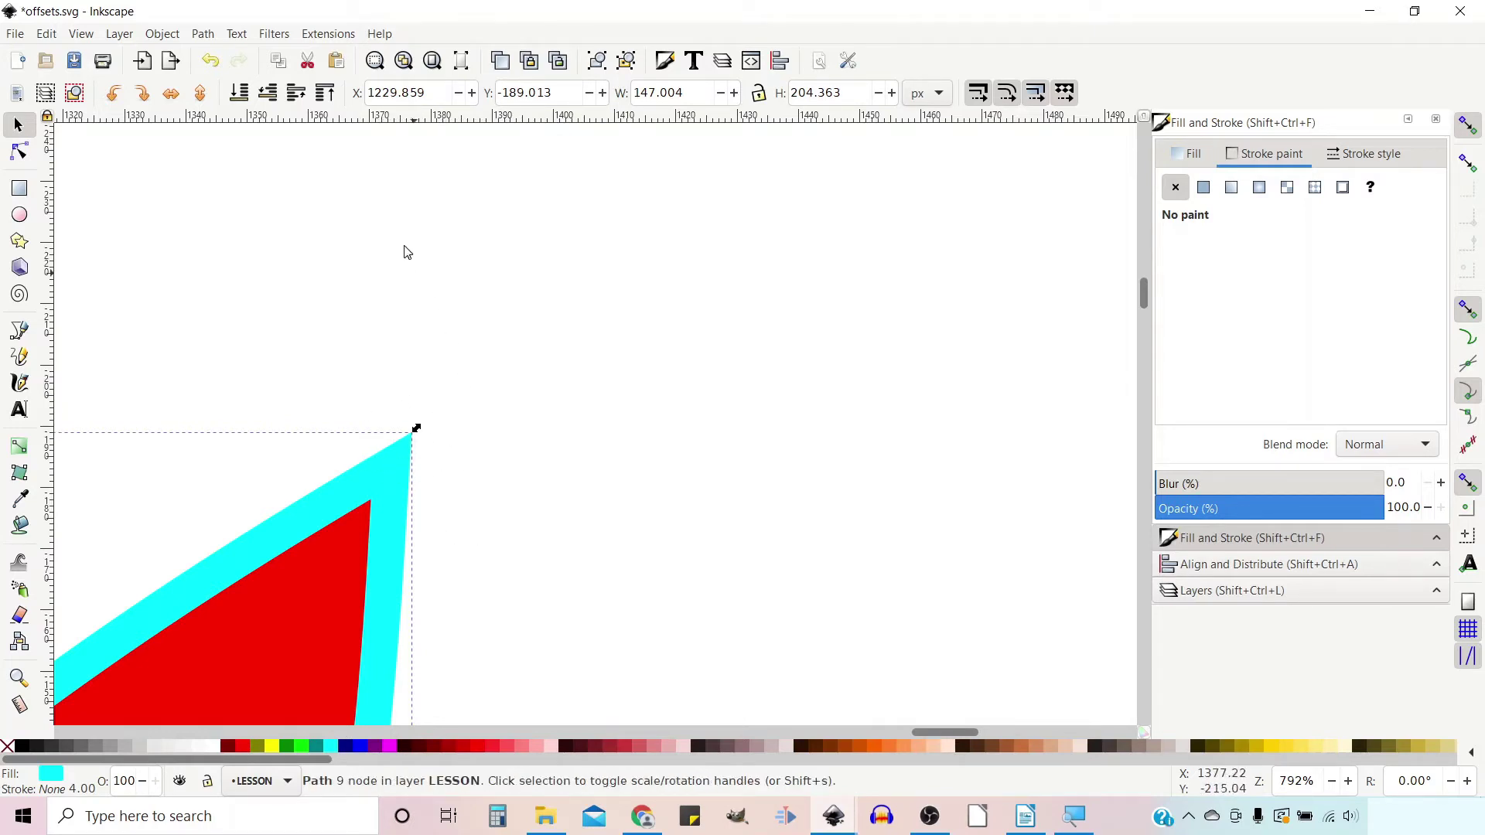
pyautogui.click(203, 34)
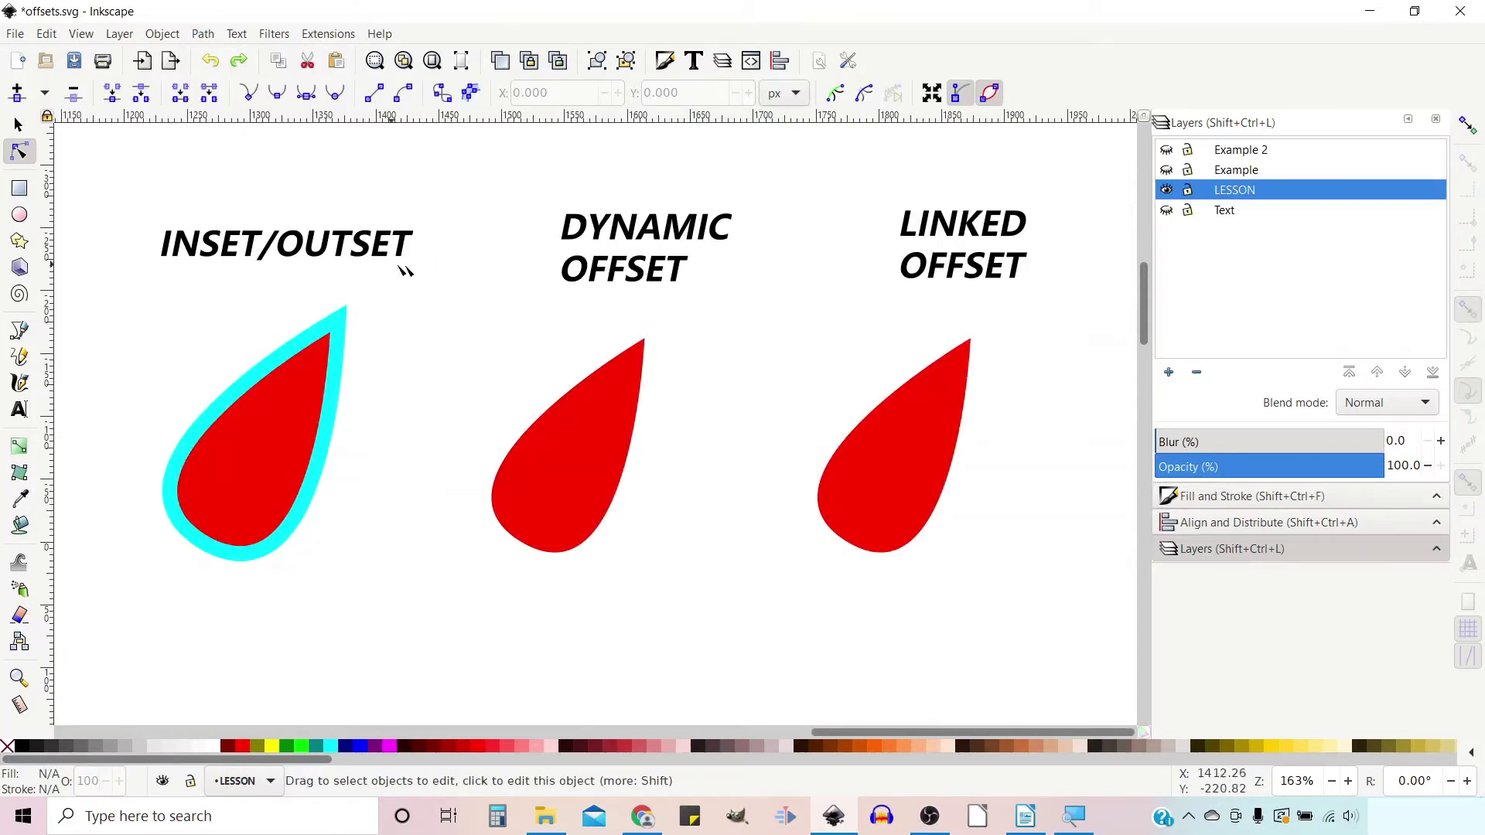
# - Duplicate the middle teardrop, fill the copy lime green and lower it one step
pyautogui.press('s')
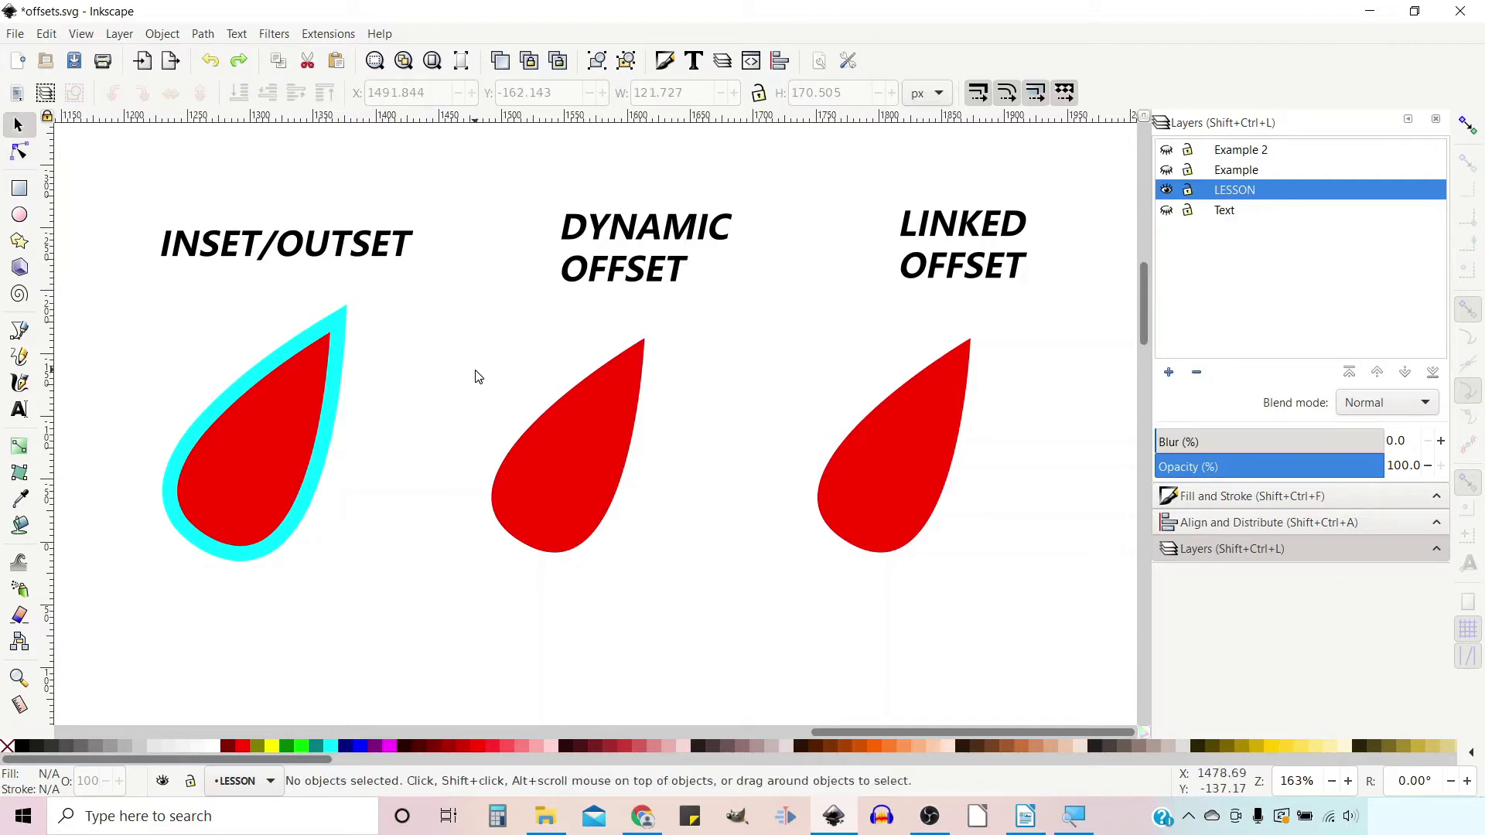
pyautogui.click(574, 461)
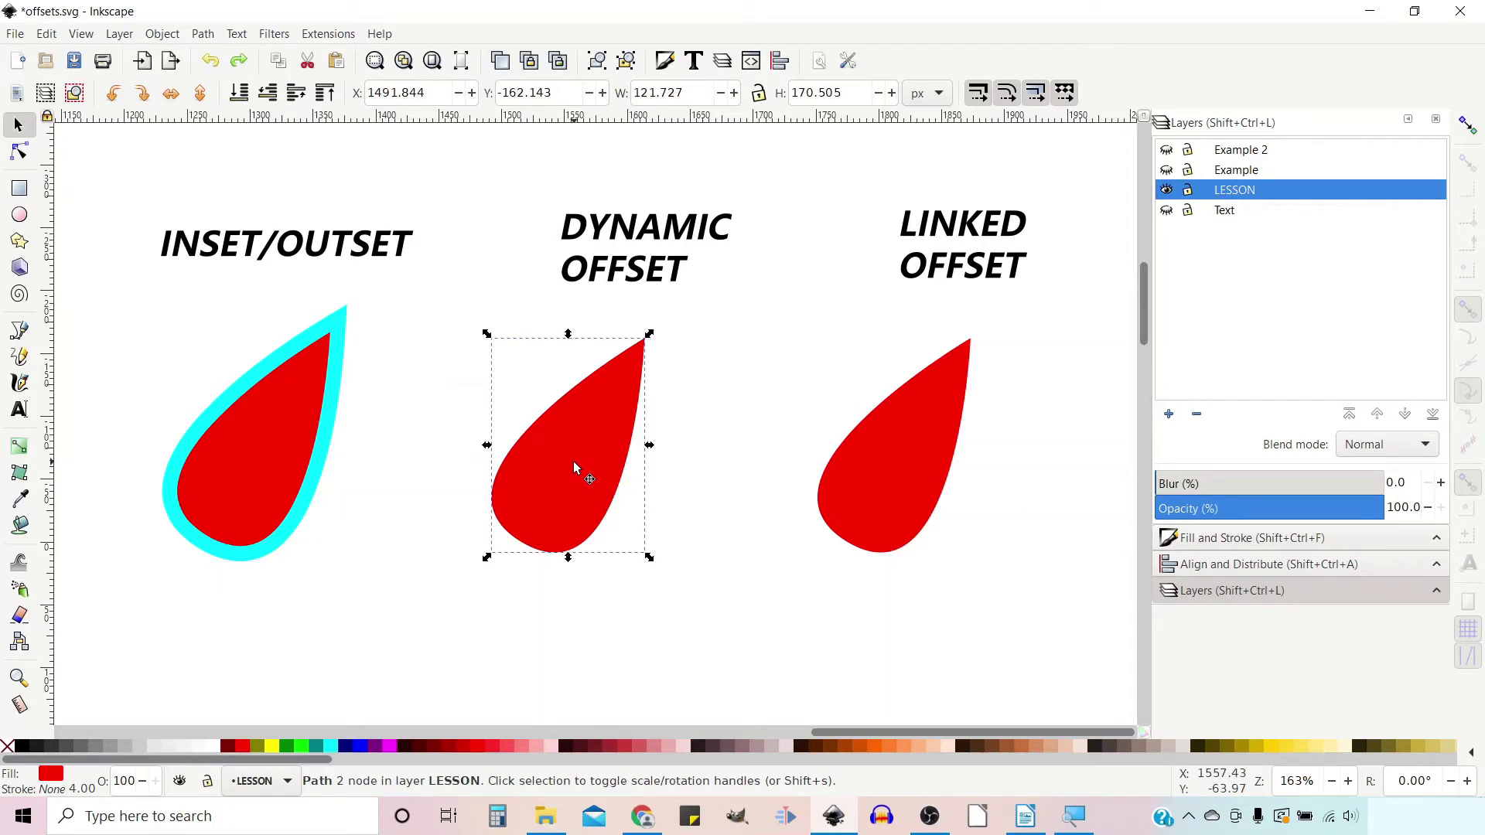
pyautogui.press('ctrl')
pyautogui.hotkey('ctrl', 'd')
pyautogui.click(302, 746)
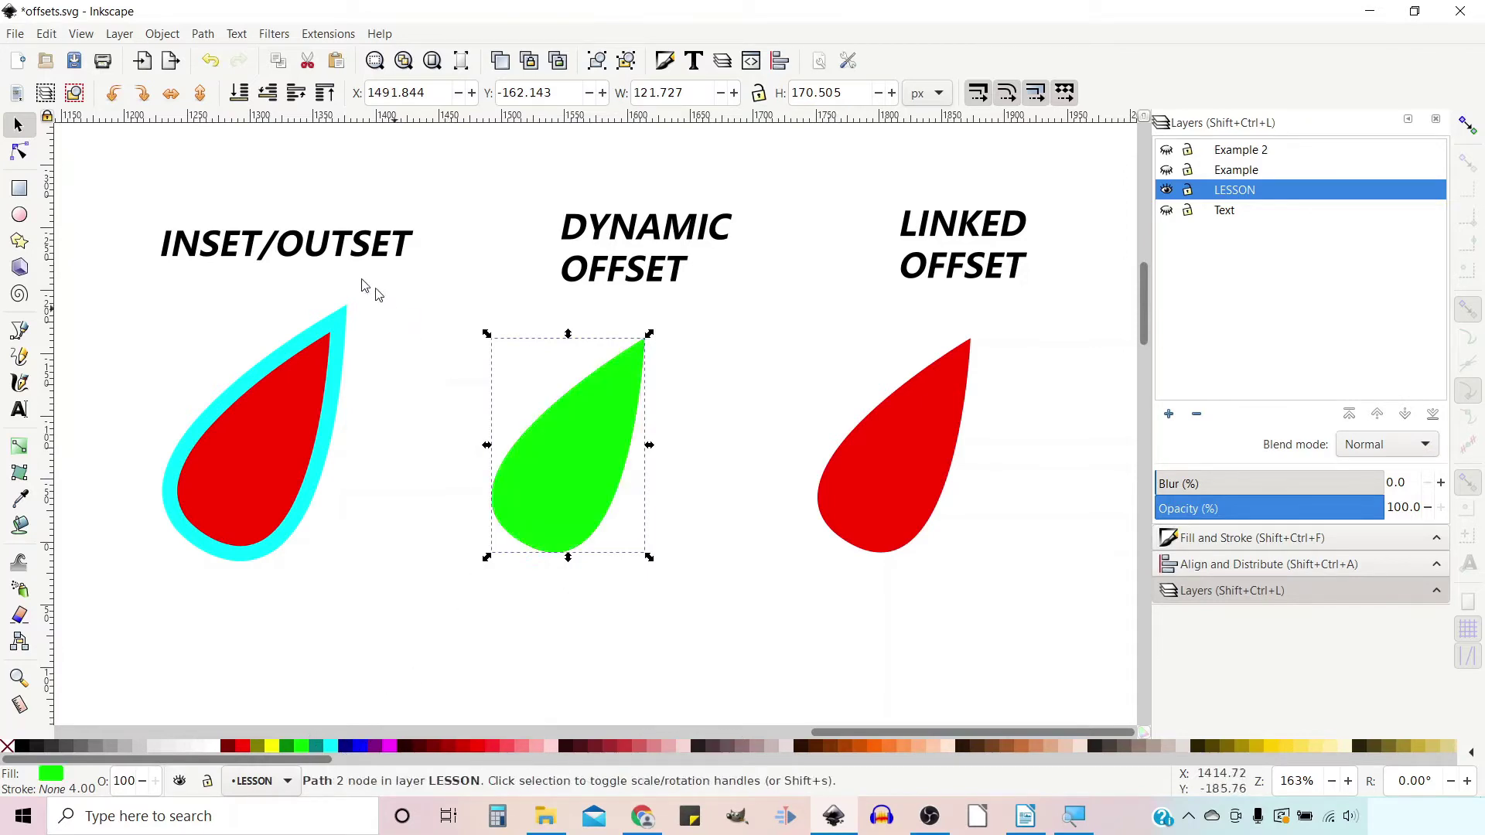
pyautogui.click(268, 93)
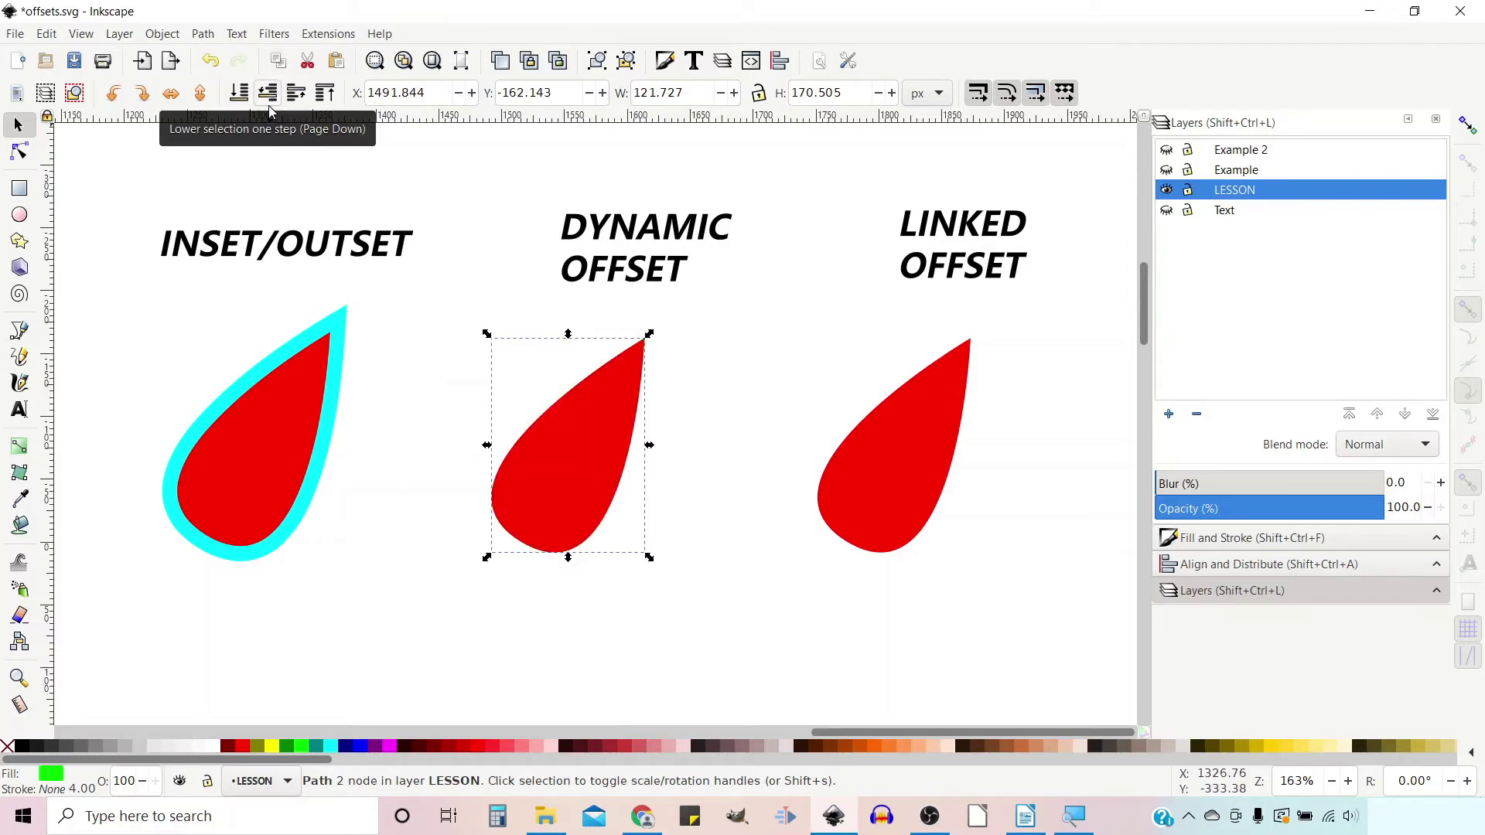
# - Make the green copy a Dynamic Offset and drag its handle to size the lime rim
pyautogui.click(203, 34)
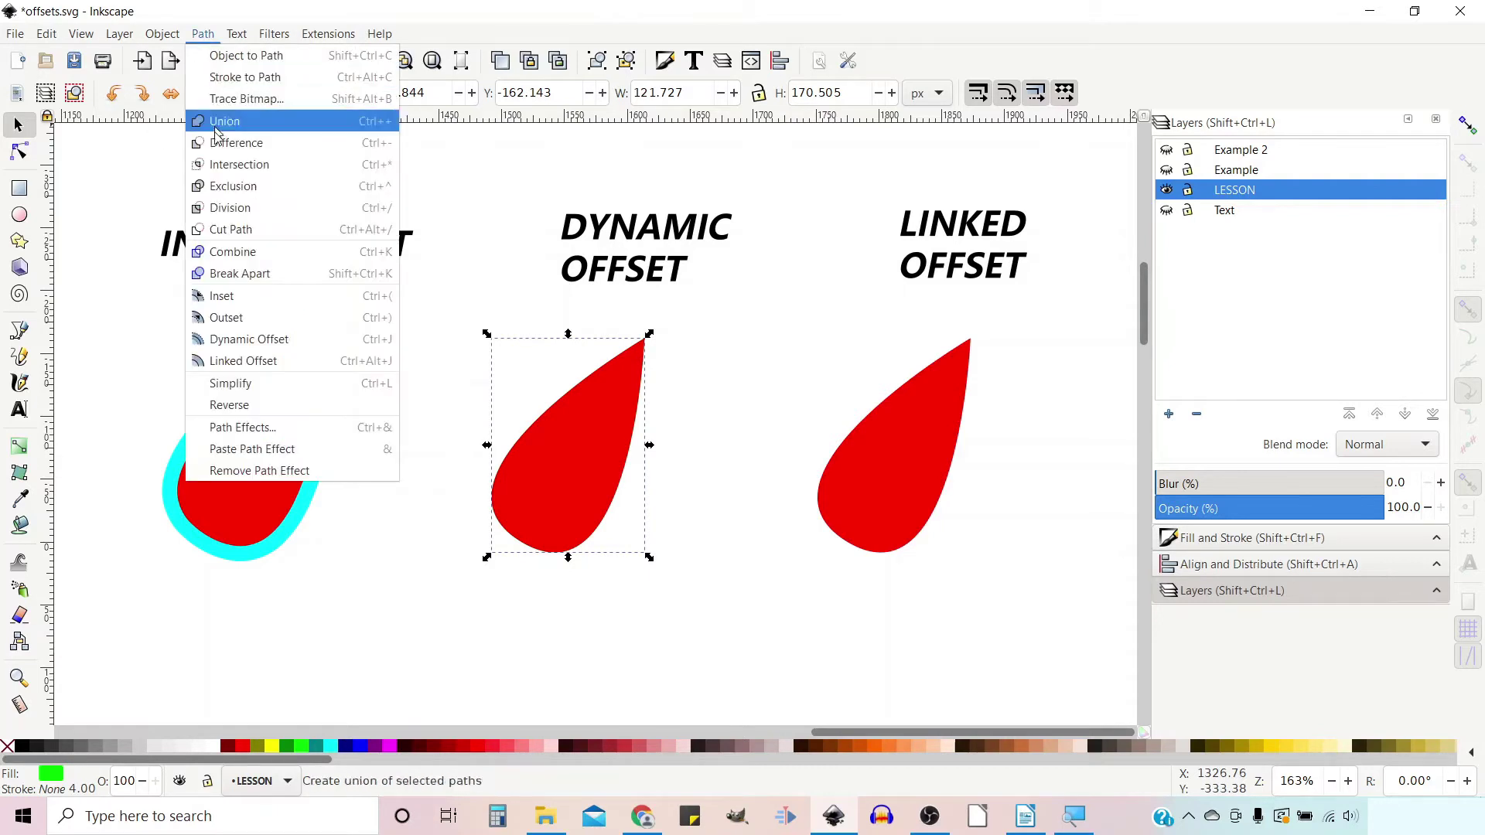
pyautogui.click(249, 340)
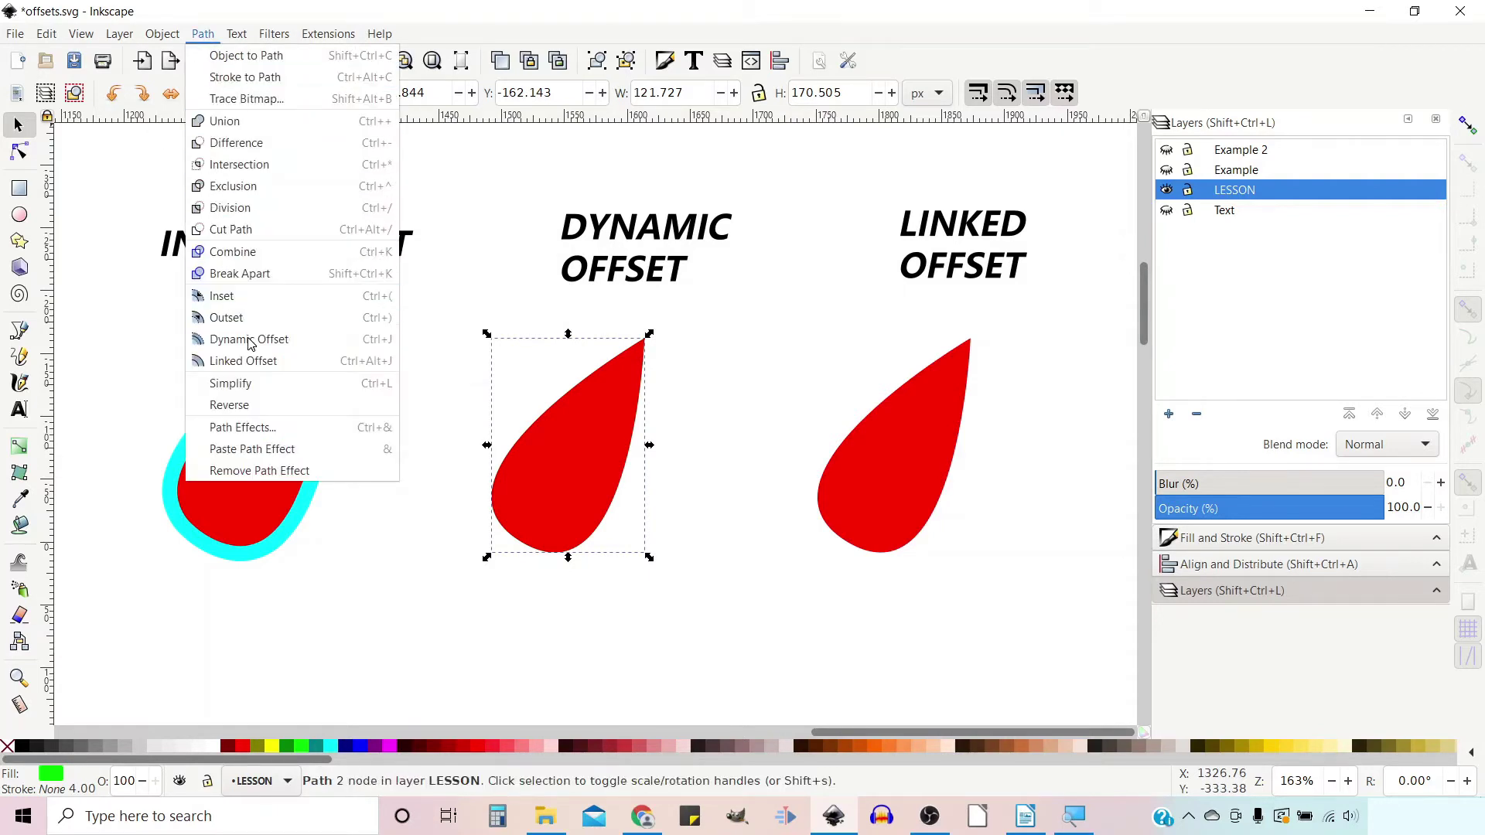
pyautogui.click(249, 340)
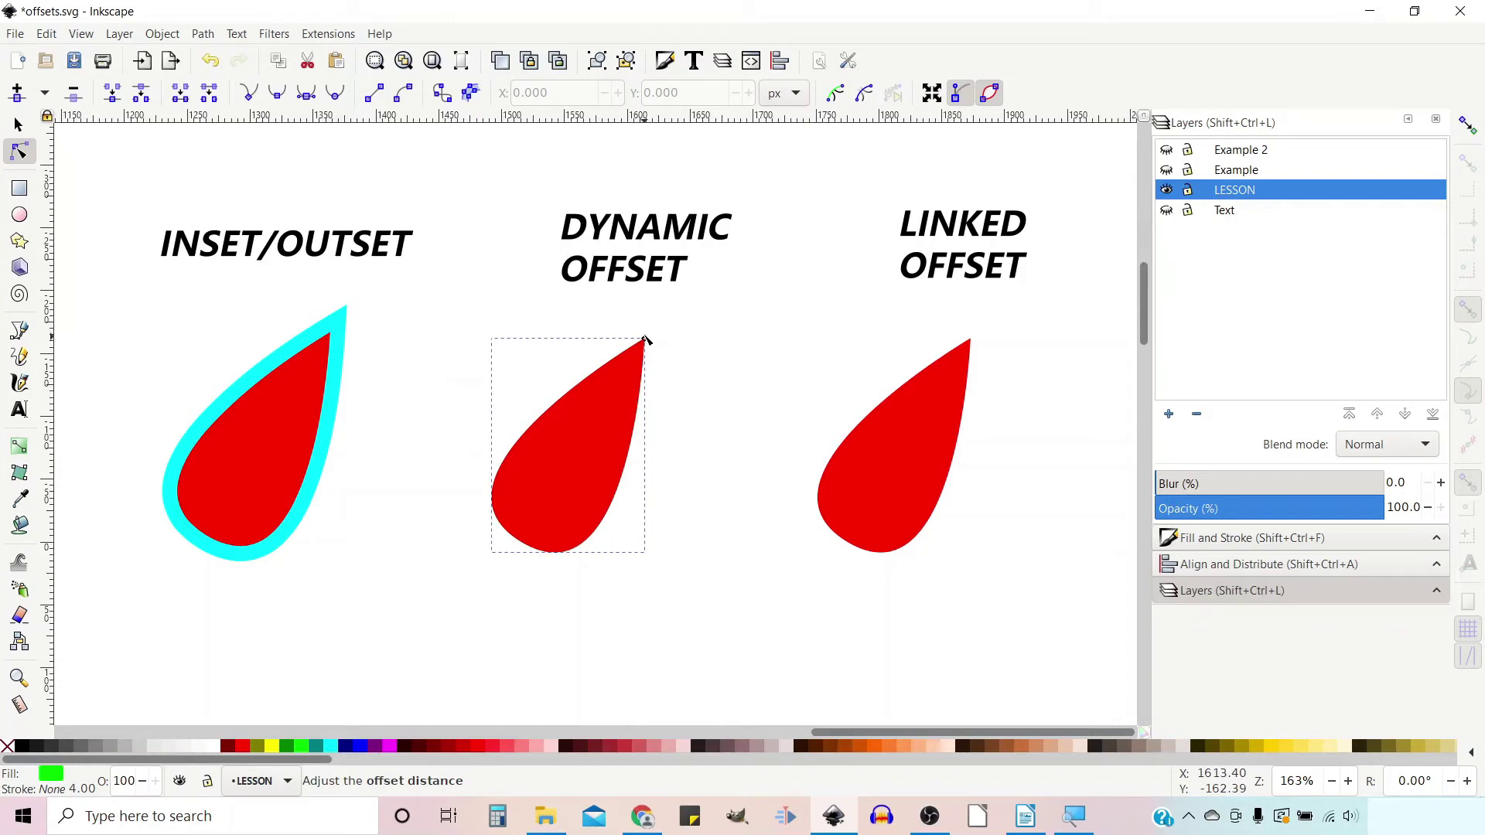
pyautogui.moveTo(642, 335); pyautogui.dragTo(603, 328)
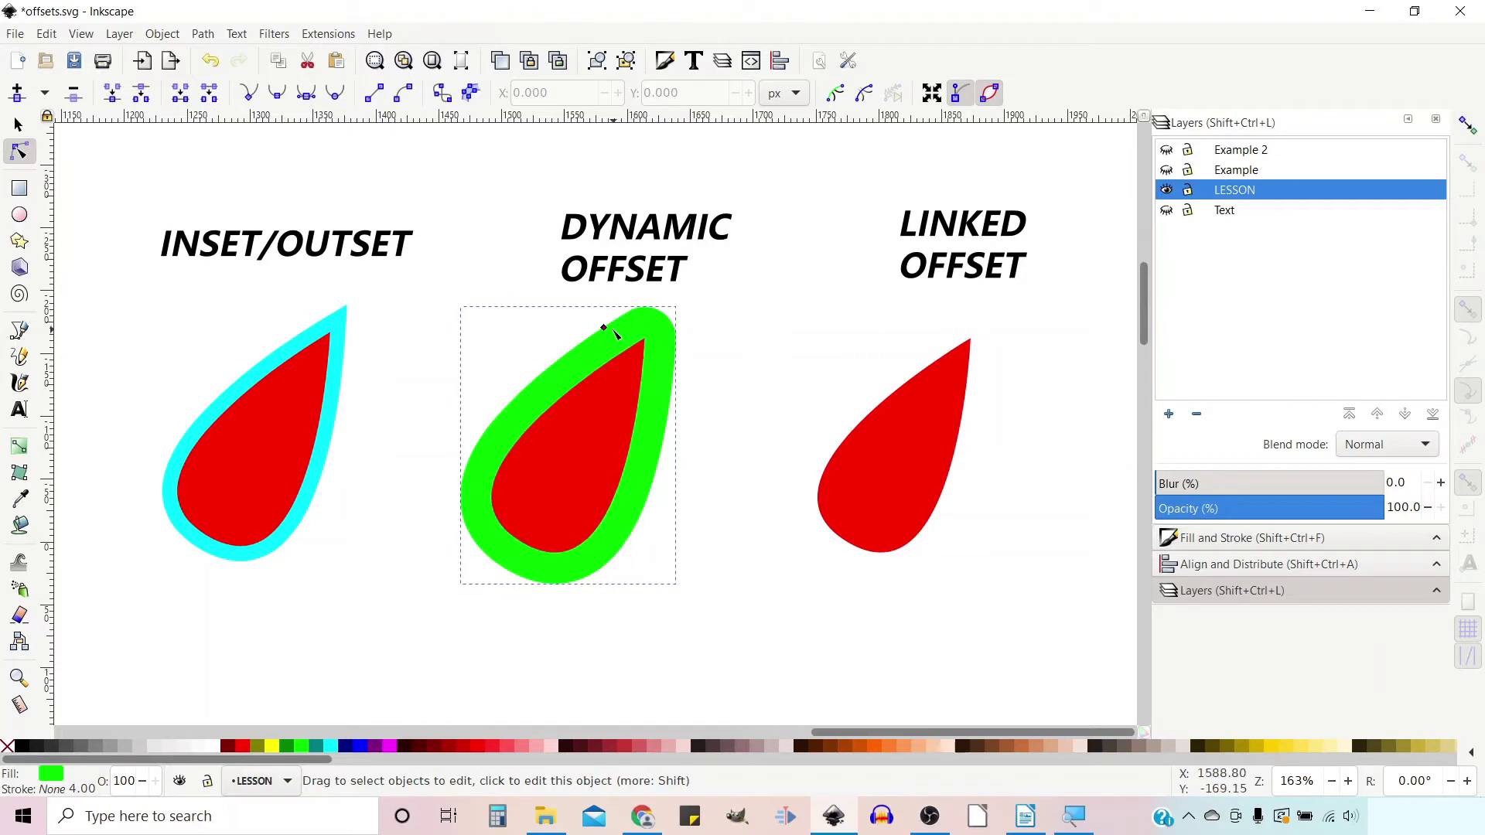
pyautogui.moveTo(605, 331); pyautogui.dragTo(601, 335)
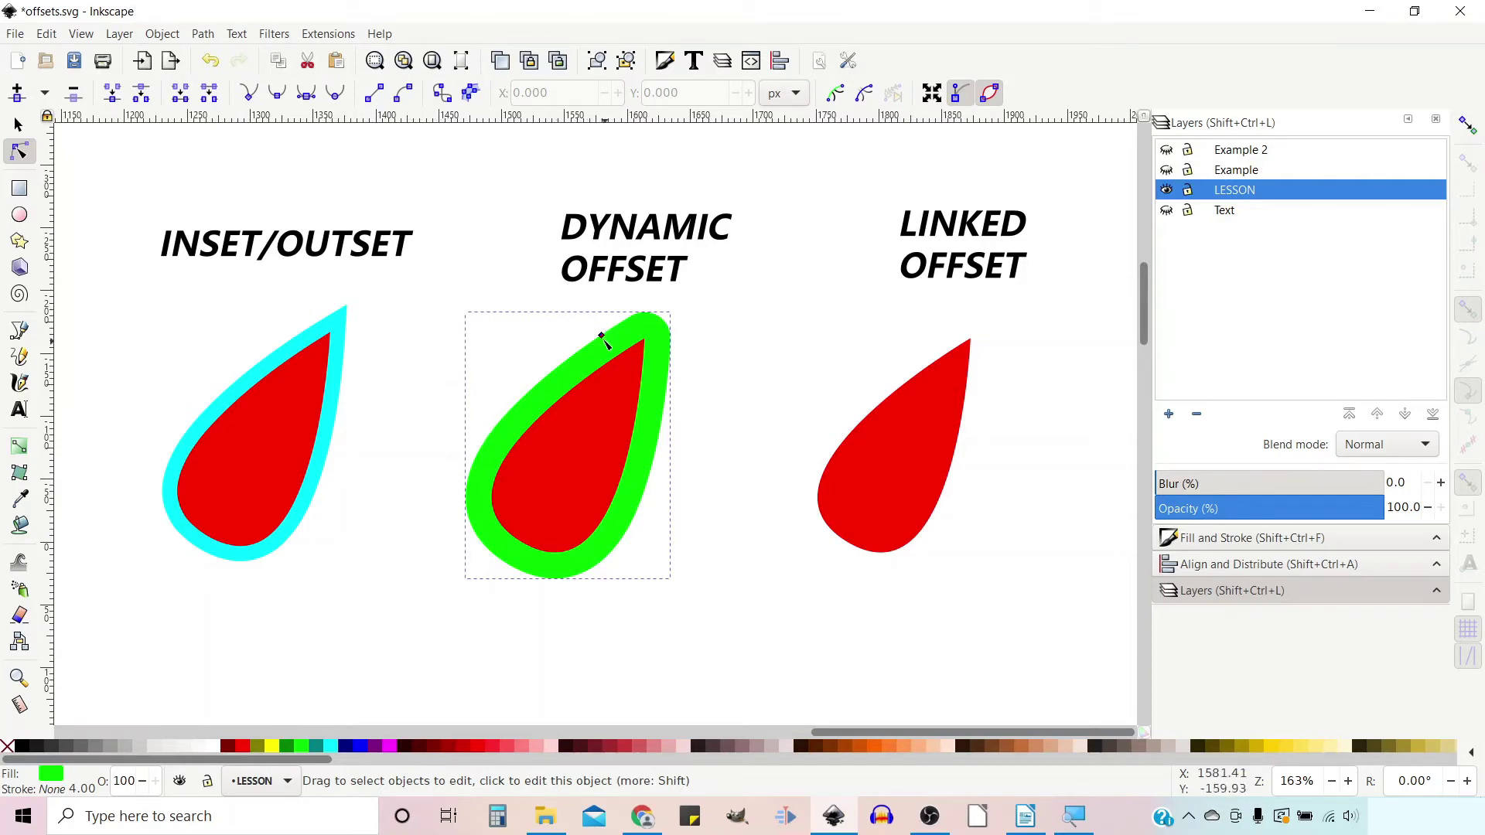
pyautogui.moveTo(602, 336); pyautogui.dragTo(607, 343)
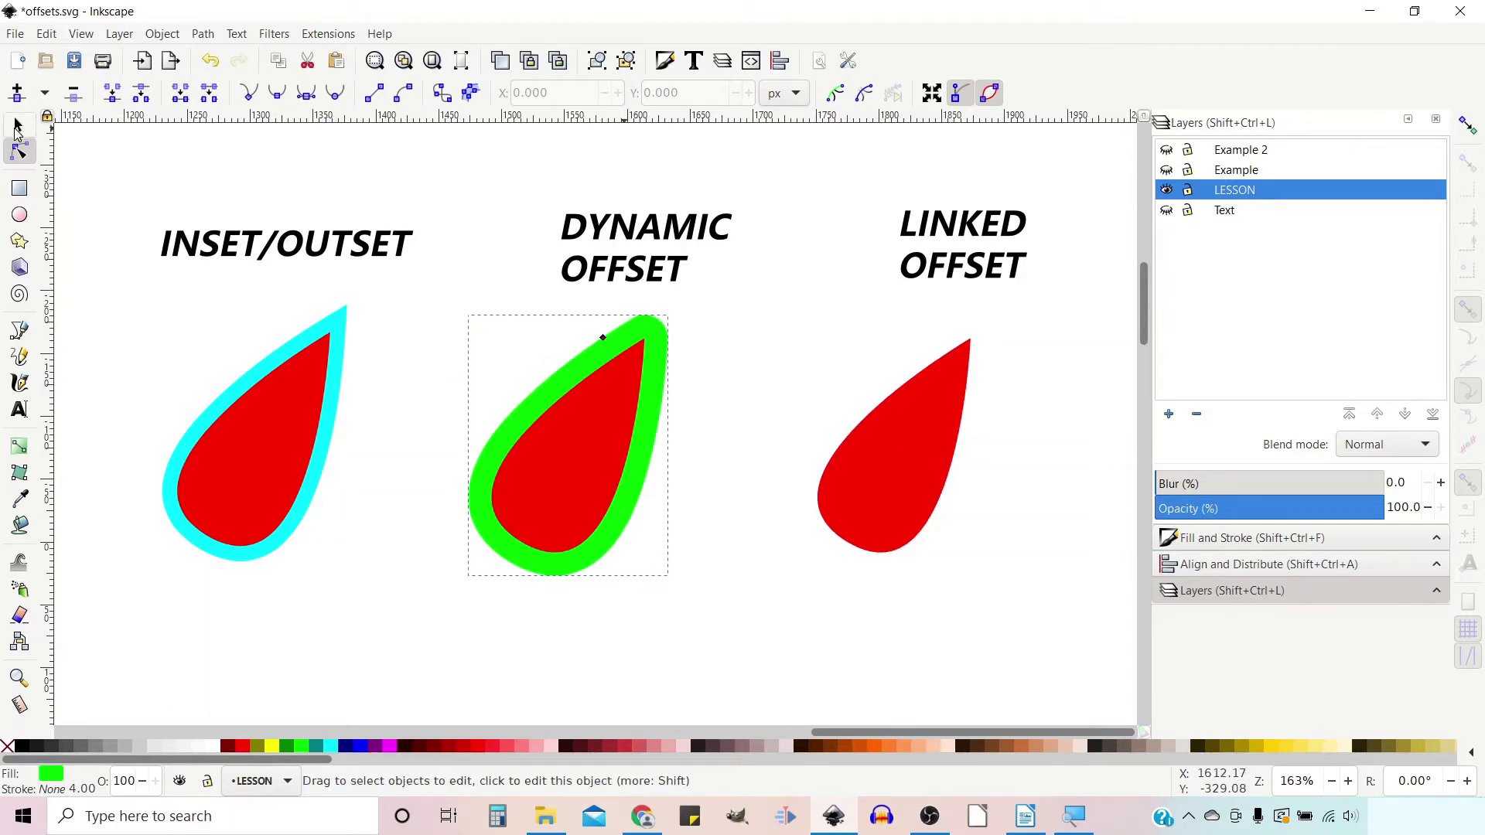
# - With the Selector tool, click the plain red teardrop on the right
pyautogui.press('s')
pyautogui.click(931, 463)
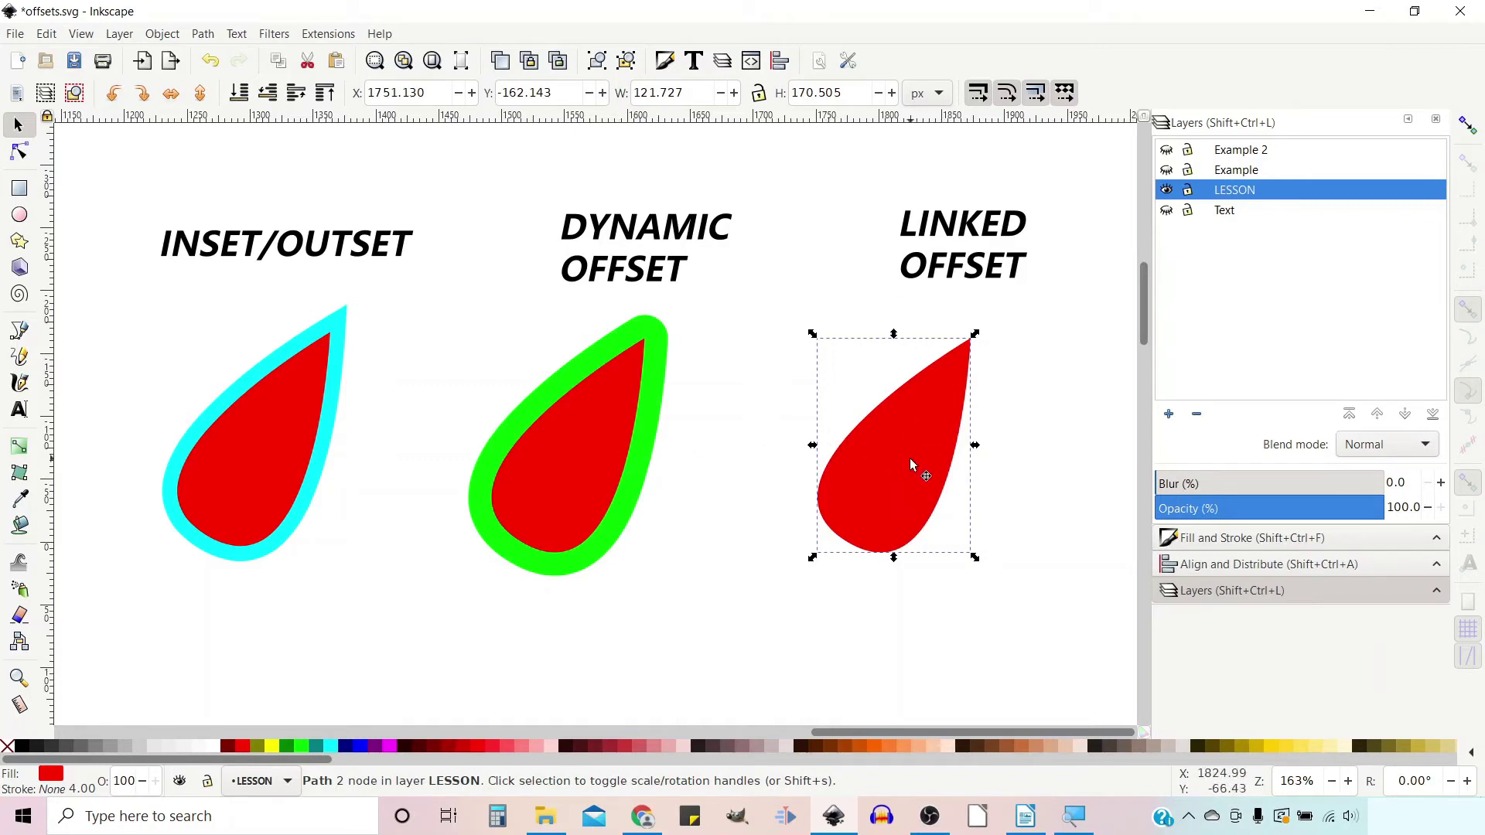
# - Create a Linked Offset of the right teardrop, colour it blue and drag it wider
pyautogui.click(201, 33)
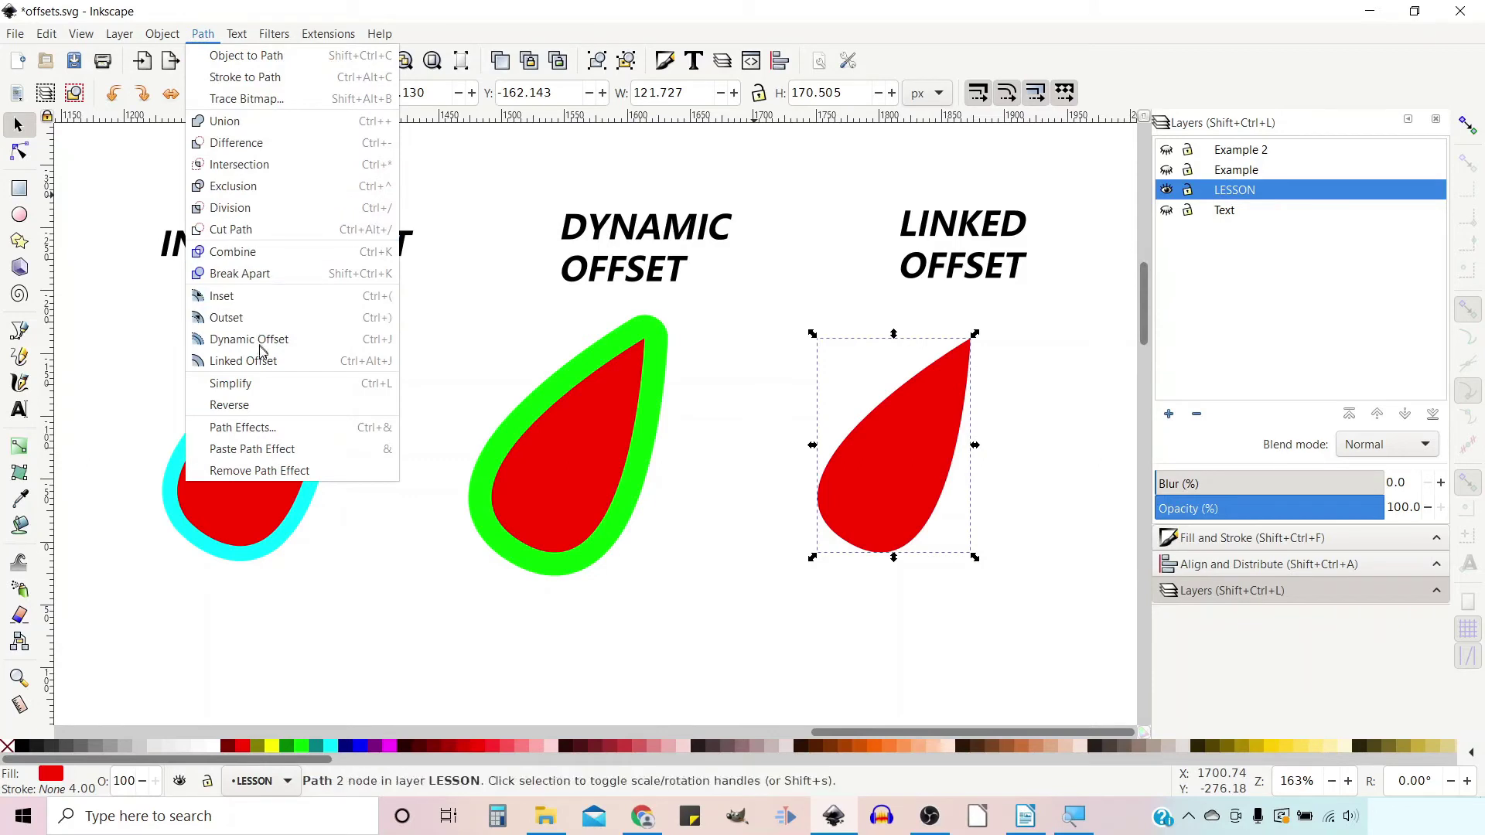
pyautogui.click(255, 368)
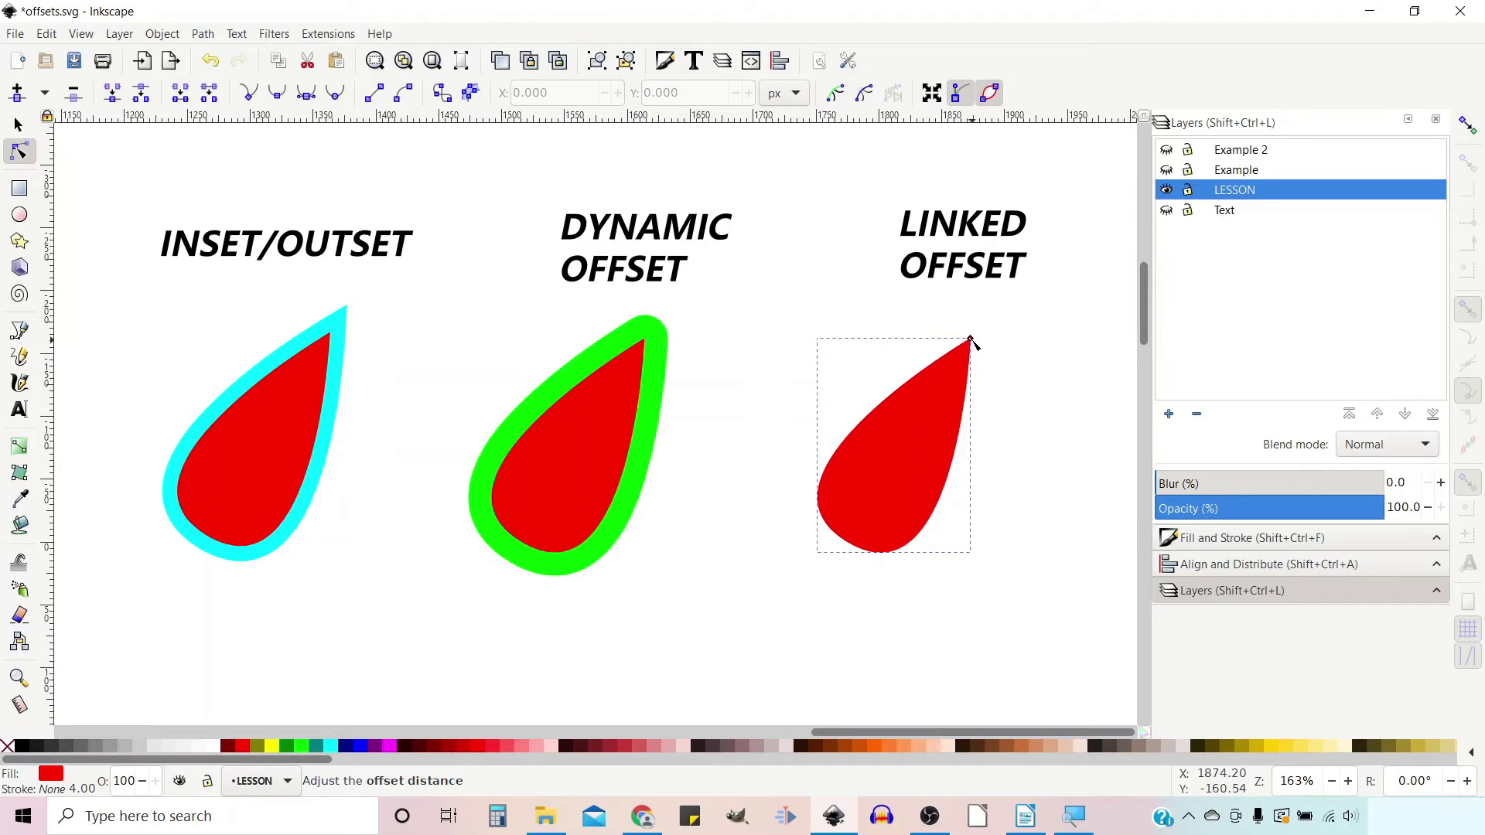
pyautogui.moveTo(972, 341); pyautogui.dragTo(967, 333)
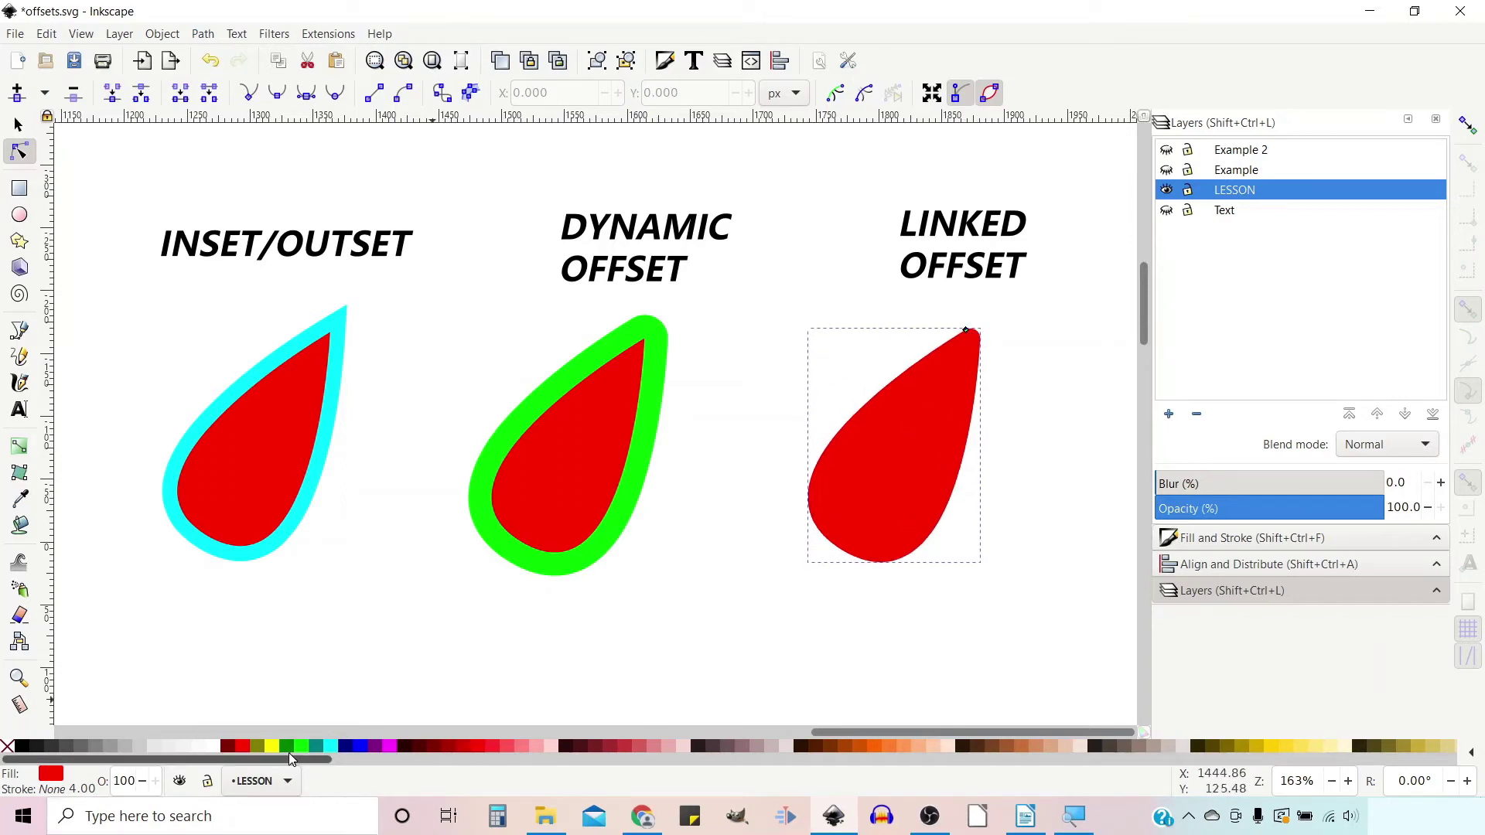
pyautogui.click(361, 748)
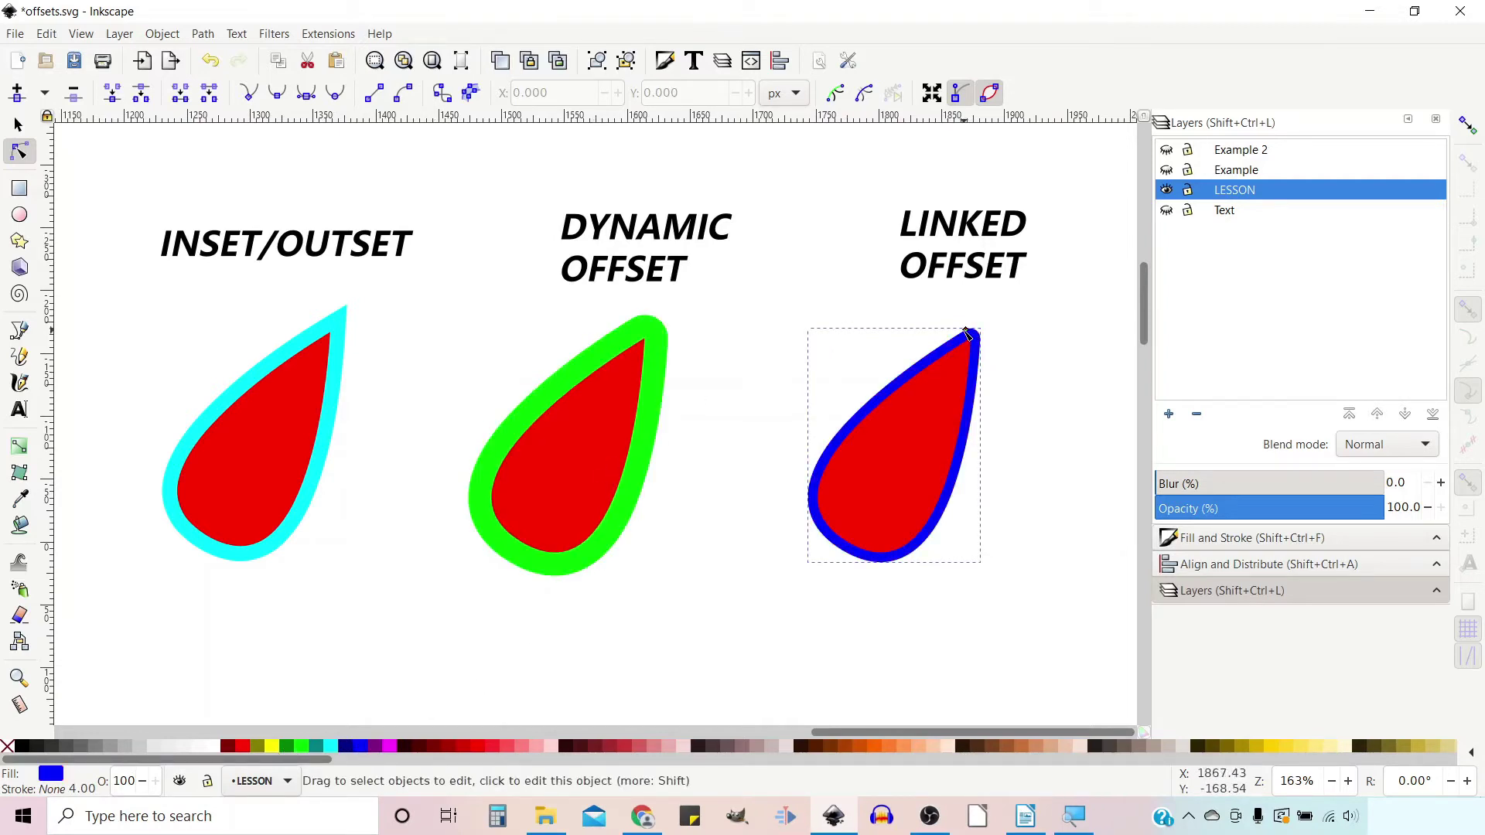
pyautogui.moveTo(968, 333)
pyautogui.mouseDown()
pyautogui.moveTo(962, 320)
pyautogui.moveTo(977, 371)
pyautogui.moveTo(941, 369)
pyautogui.moveTo(944, 410)
pyautogui.moveTo(945, 327)
pyautogui.mouseUp()
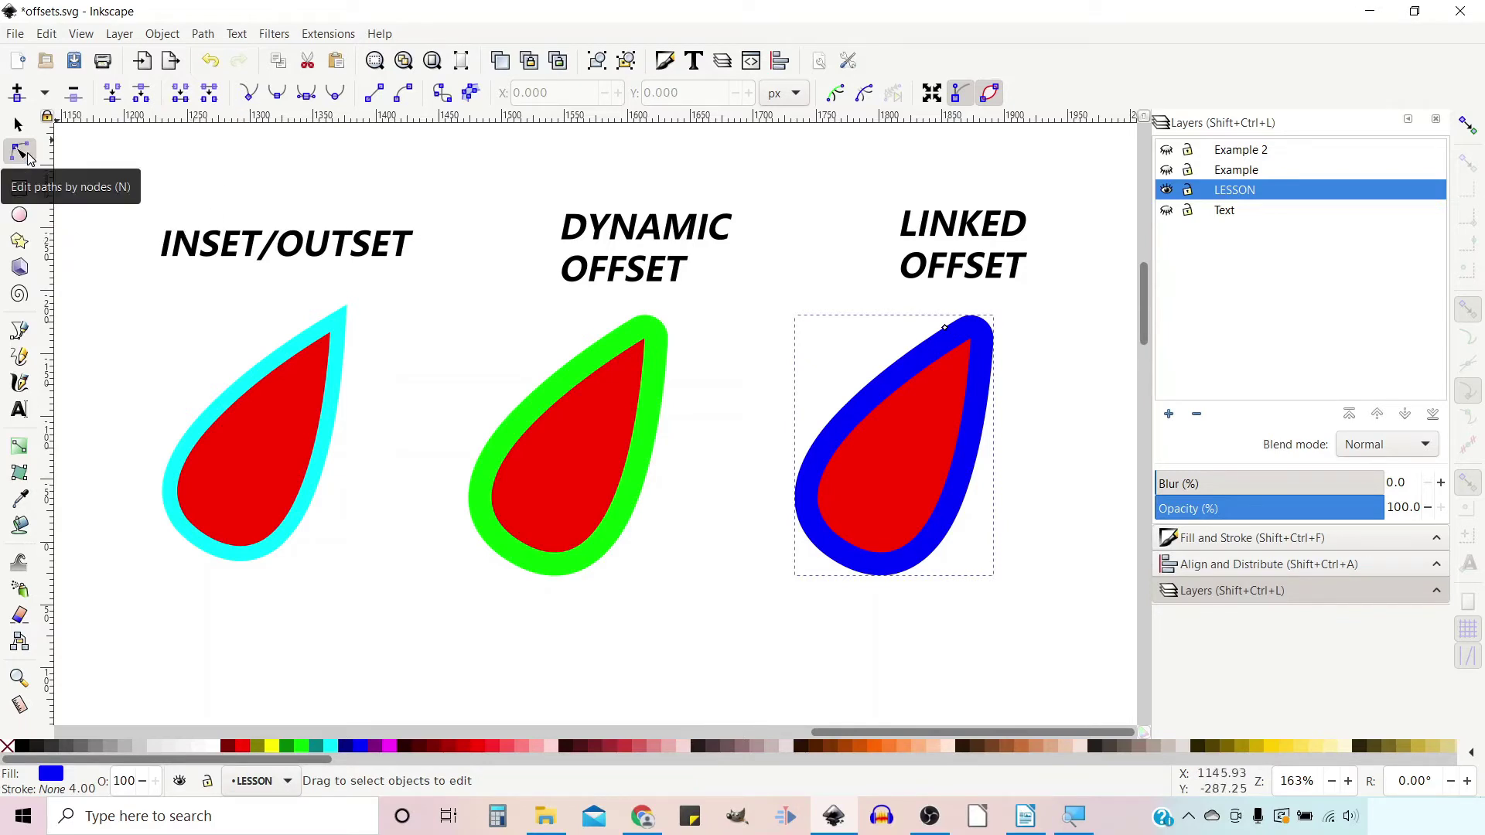
# - Drag the red teardrop's bottom-node handle to give it a fuller, rounder body
pyautogui.click(927, 405)
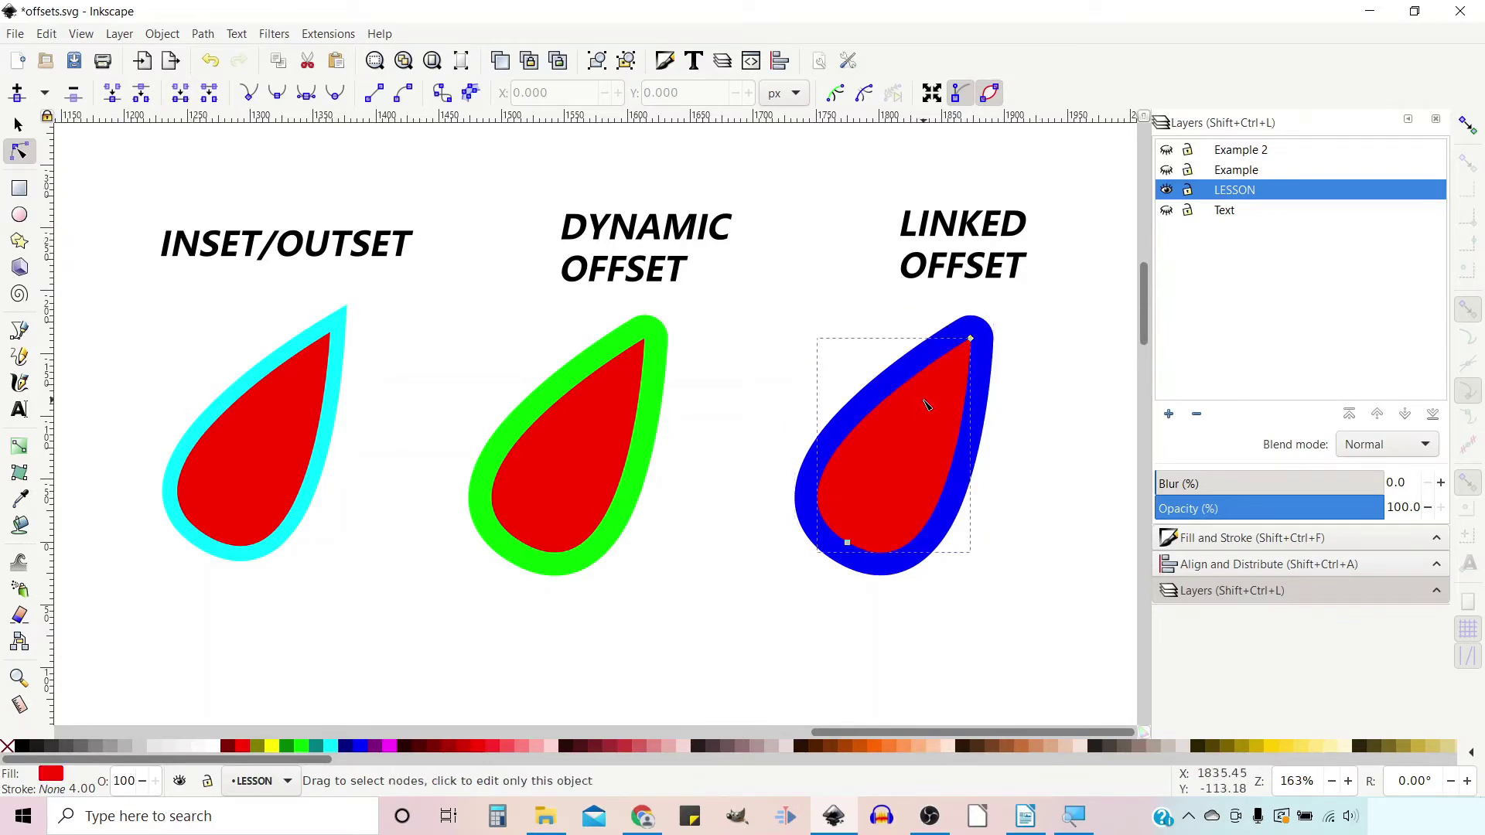
pyautogui.click(848, 545)
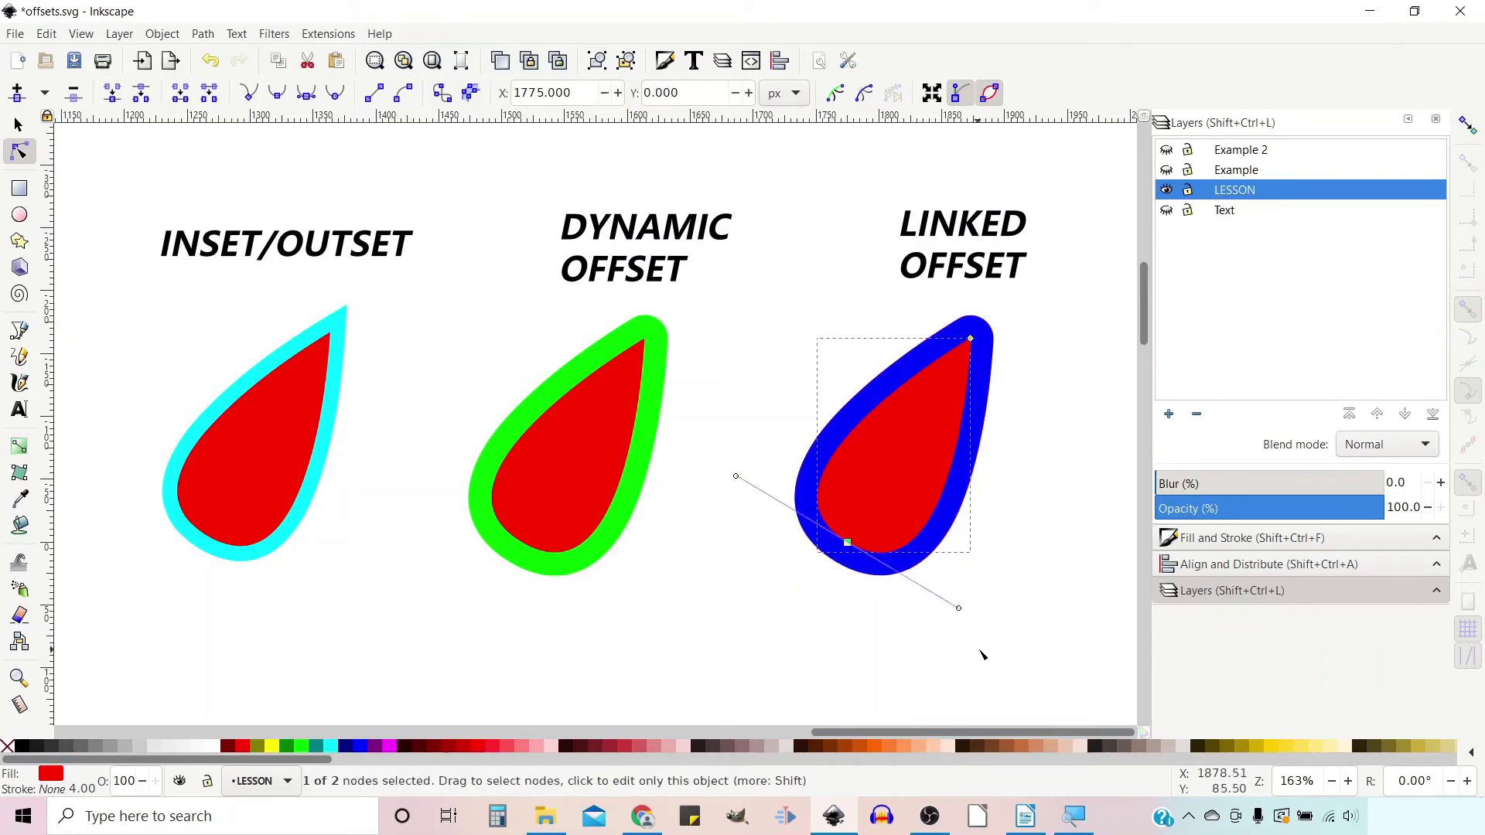
pyautogui.moveTo(959, 612)
pyautogui.mouseDown()
pyautogui.moveTo(902, 542)
pyautogui.moveTo(1072, 469)
pyautogui.moveTo(1049, 605)
pyautogui.moveTo(973, 669)
pyautogui.moveTo(915, 570)
pyautogui.moveTo(976, 629)
pyautogui.mouseUp()
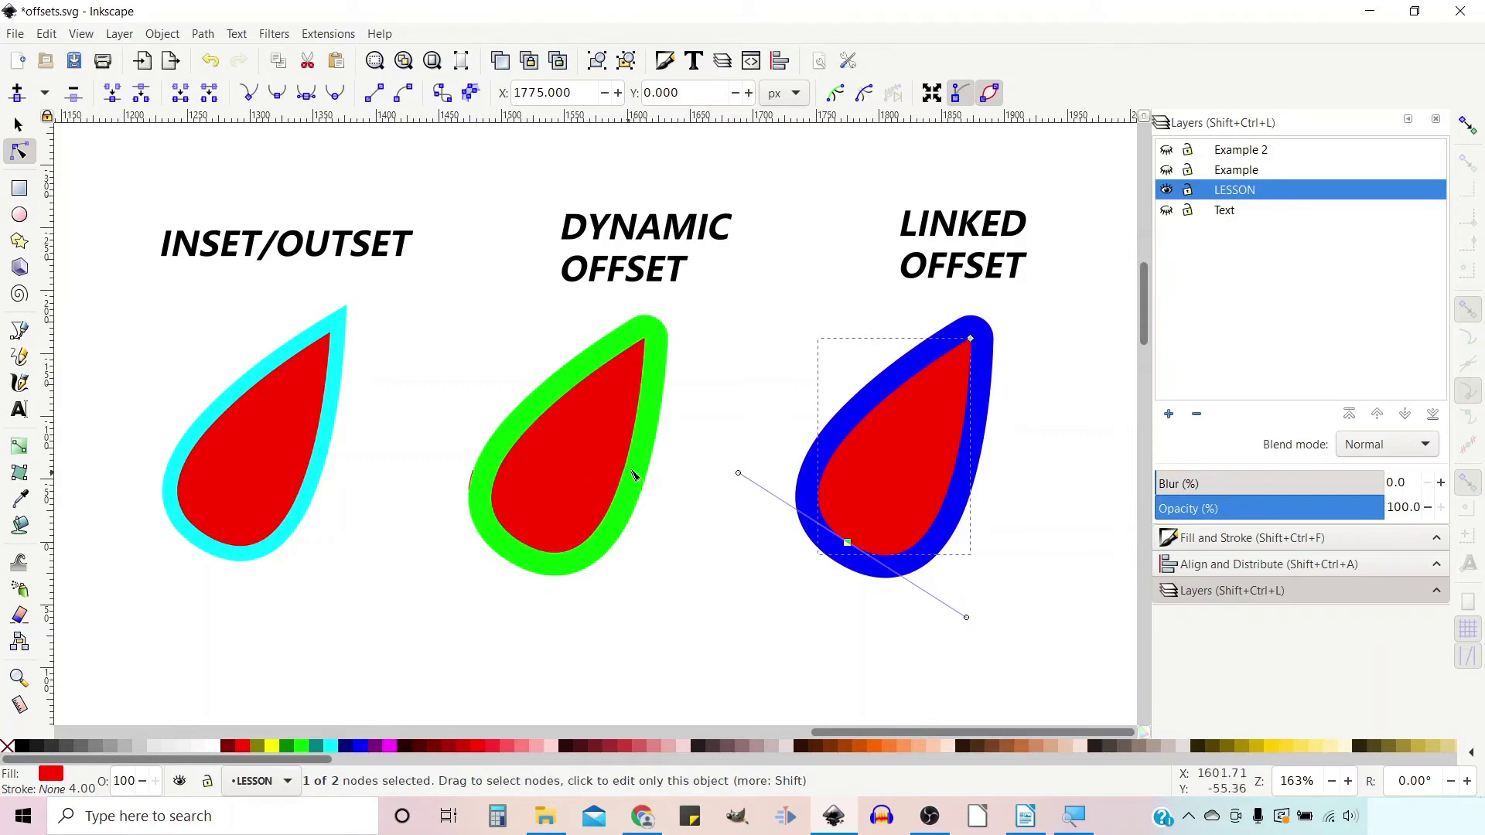
# - Try reshaping the middle teardrop's bottom curve, then undo the change
pyautogui.click(590, 471)
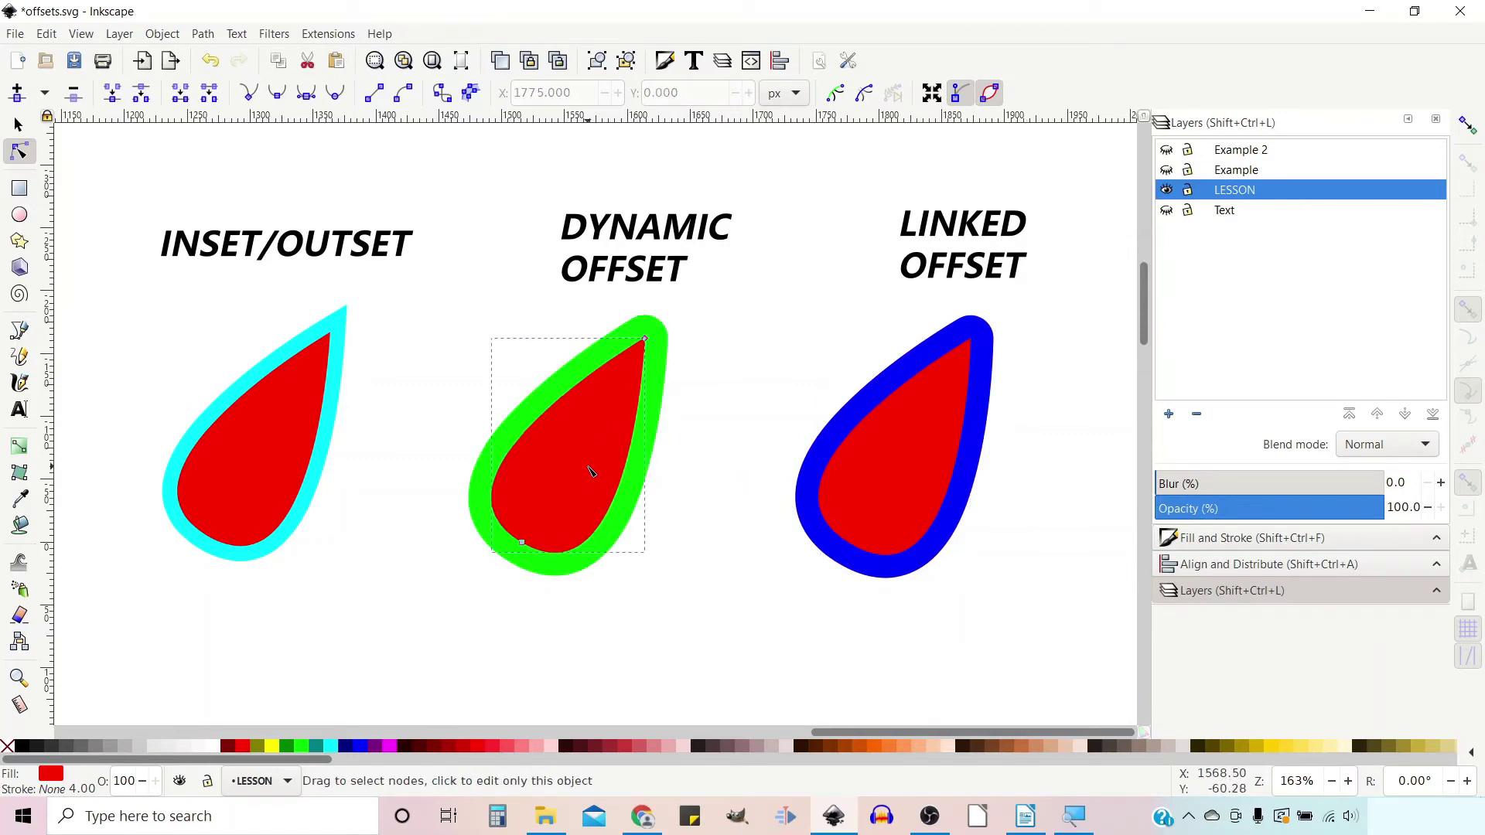
pyautogui.click(522, 542)
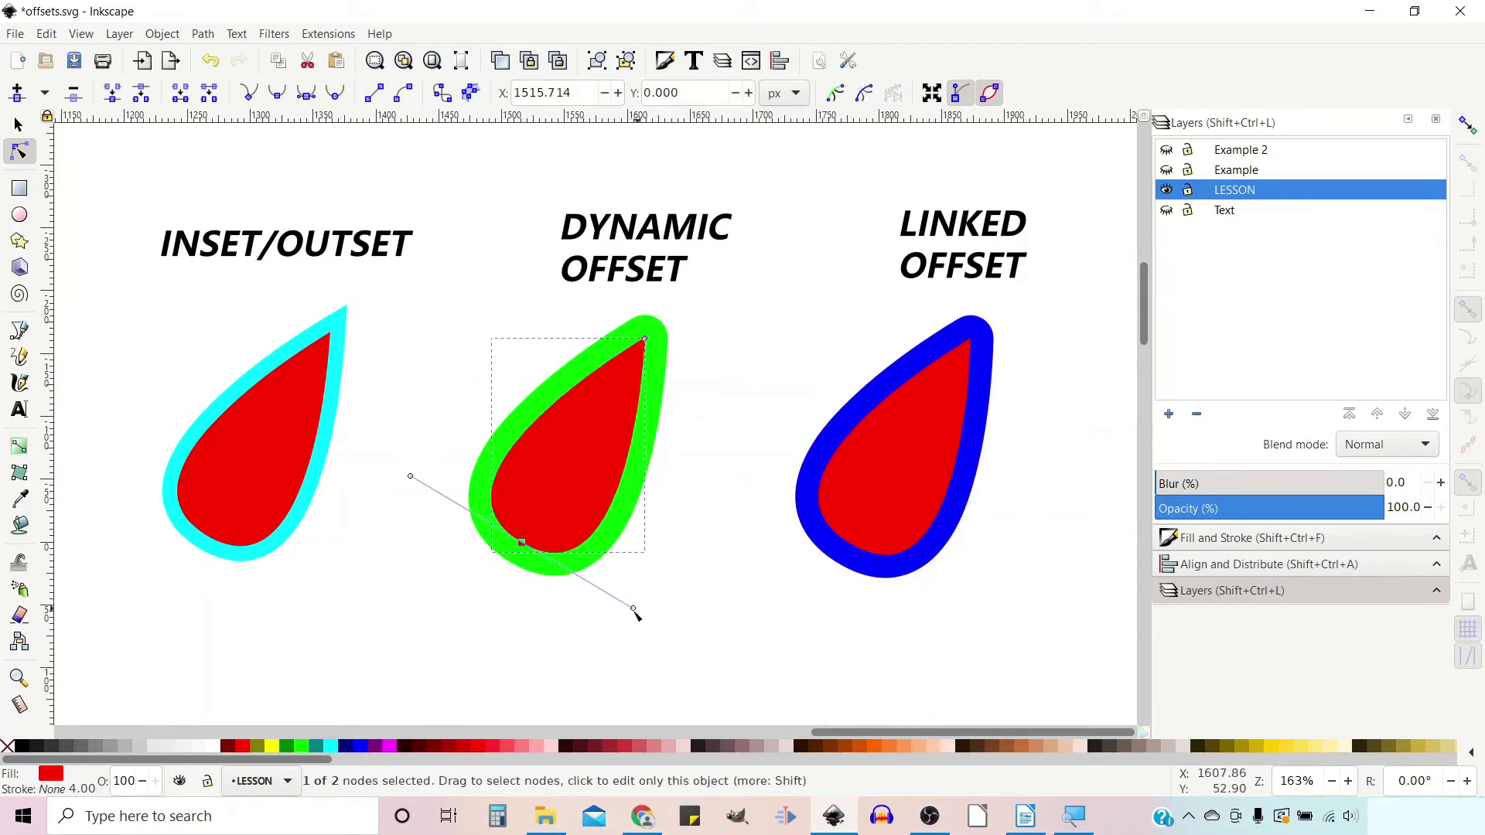
pyautogui.moveTo(635, 611); pyautogui.dragTo(585, 601)
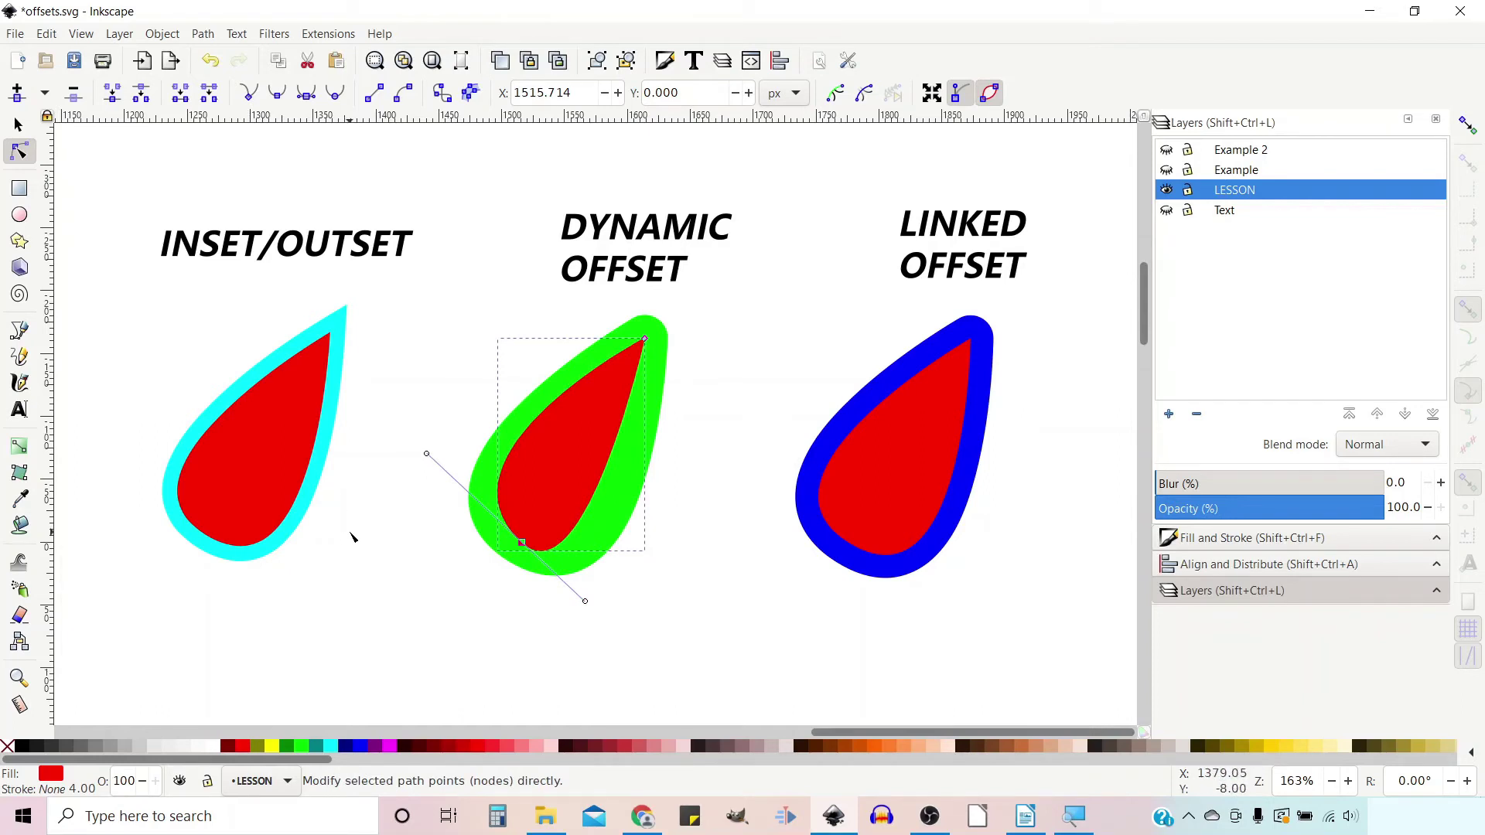
pyautogui.hotkey('ctrl', 'z')
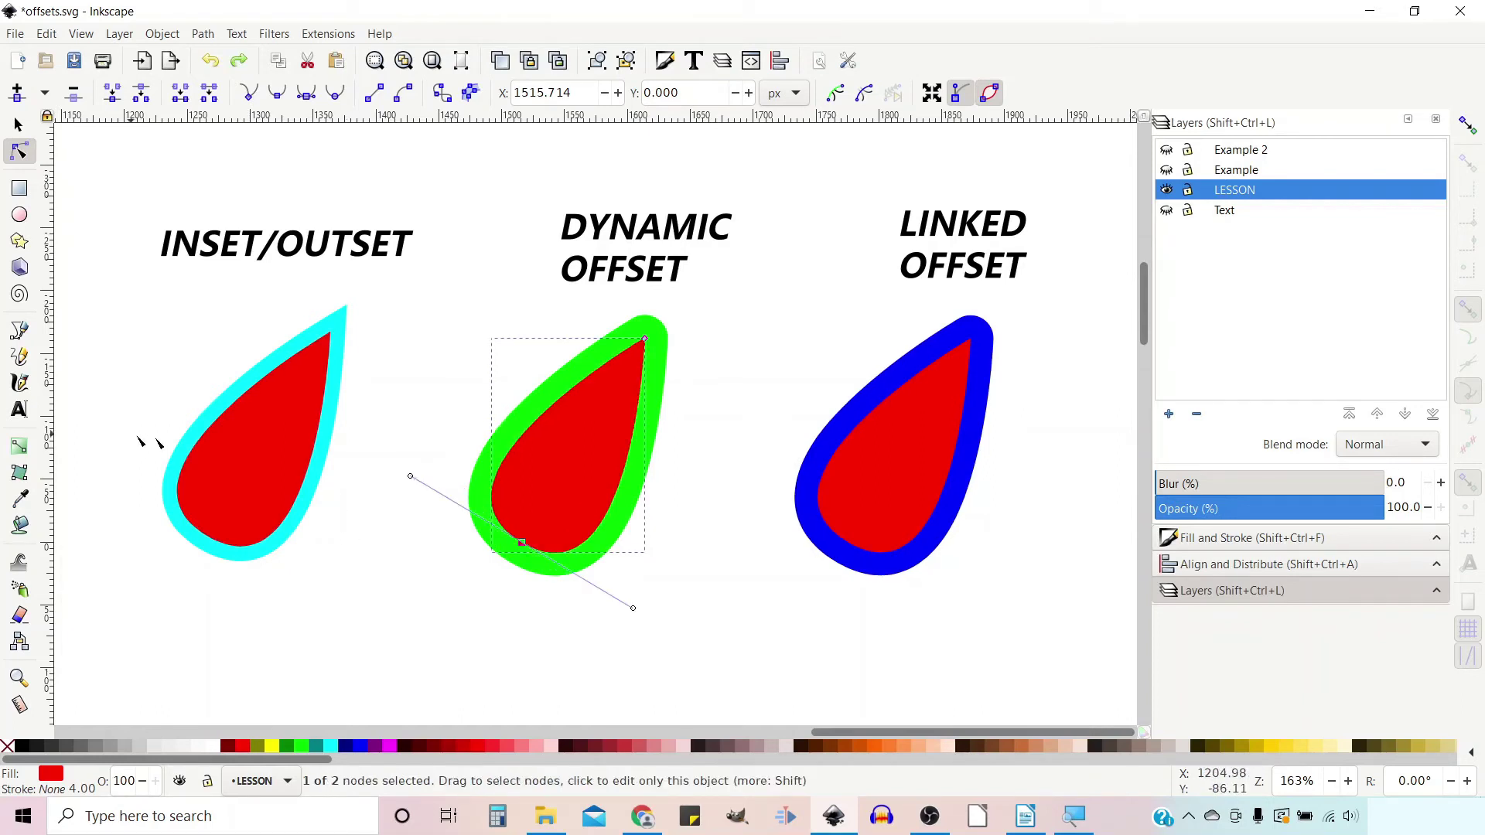
# - Drag the LINKED OFFSET teardrop's bottom-node handle to slim its lower curve
pyautogui.click(866, 467)
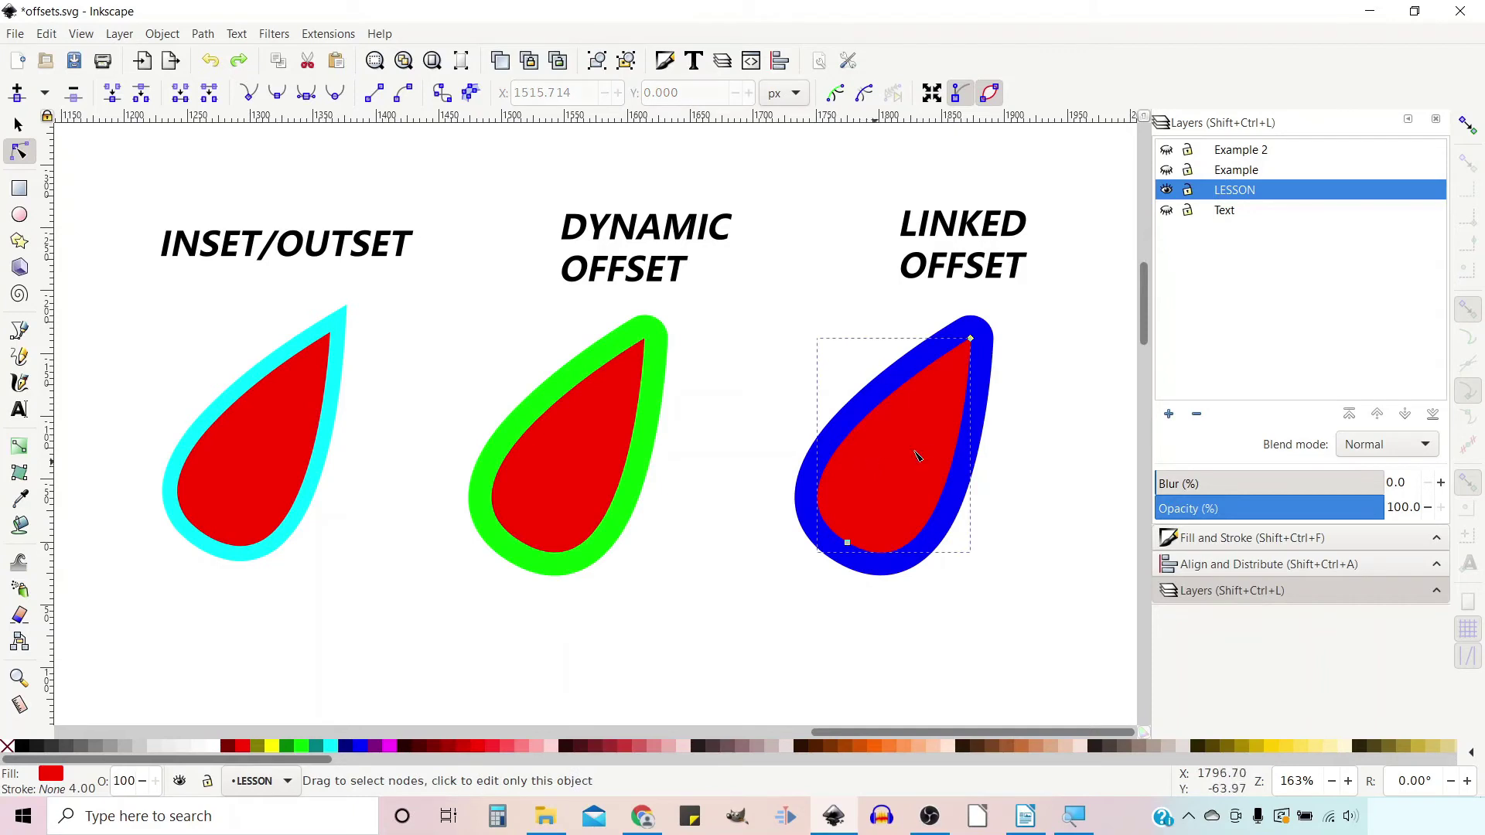
pyautogui.click(848, 544)
pyautogui.moveTo(960, 611); pyautogui.dragTo(937, 591)
# - Add a light-blue linked offset of the blue shape and widen it well beyond the blue band
pyautogui.click(972, 313)
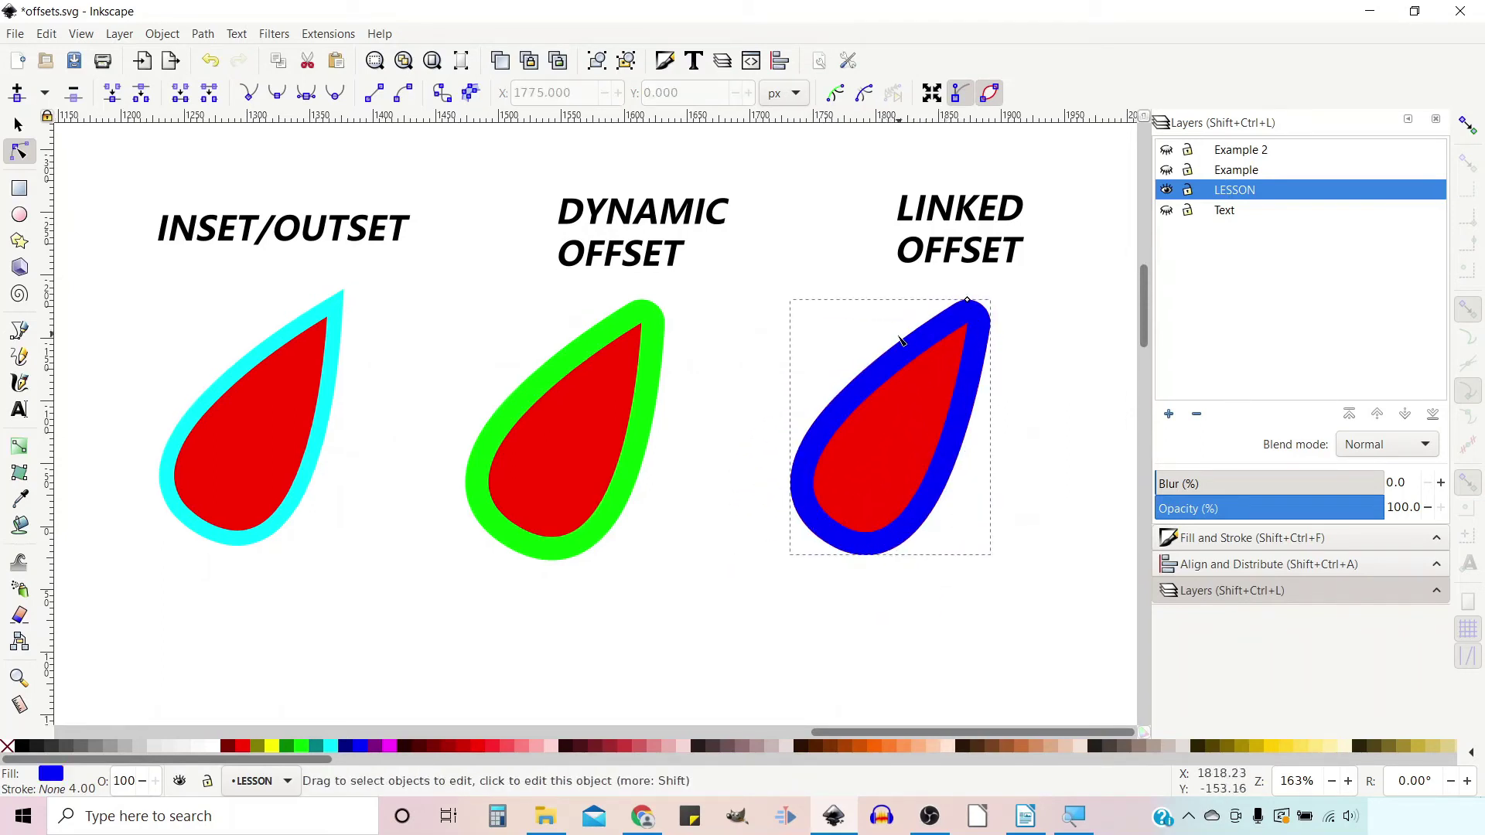
pyautogui.click(203, 34)
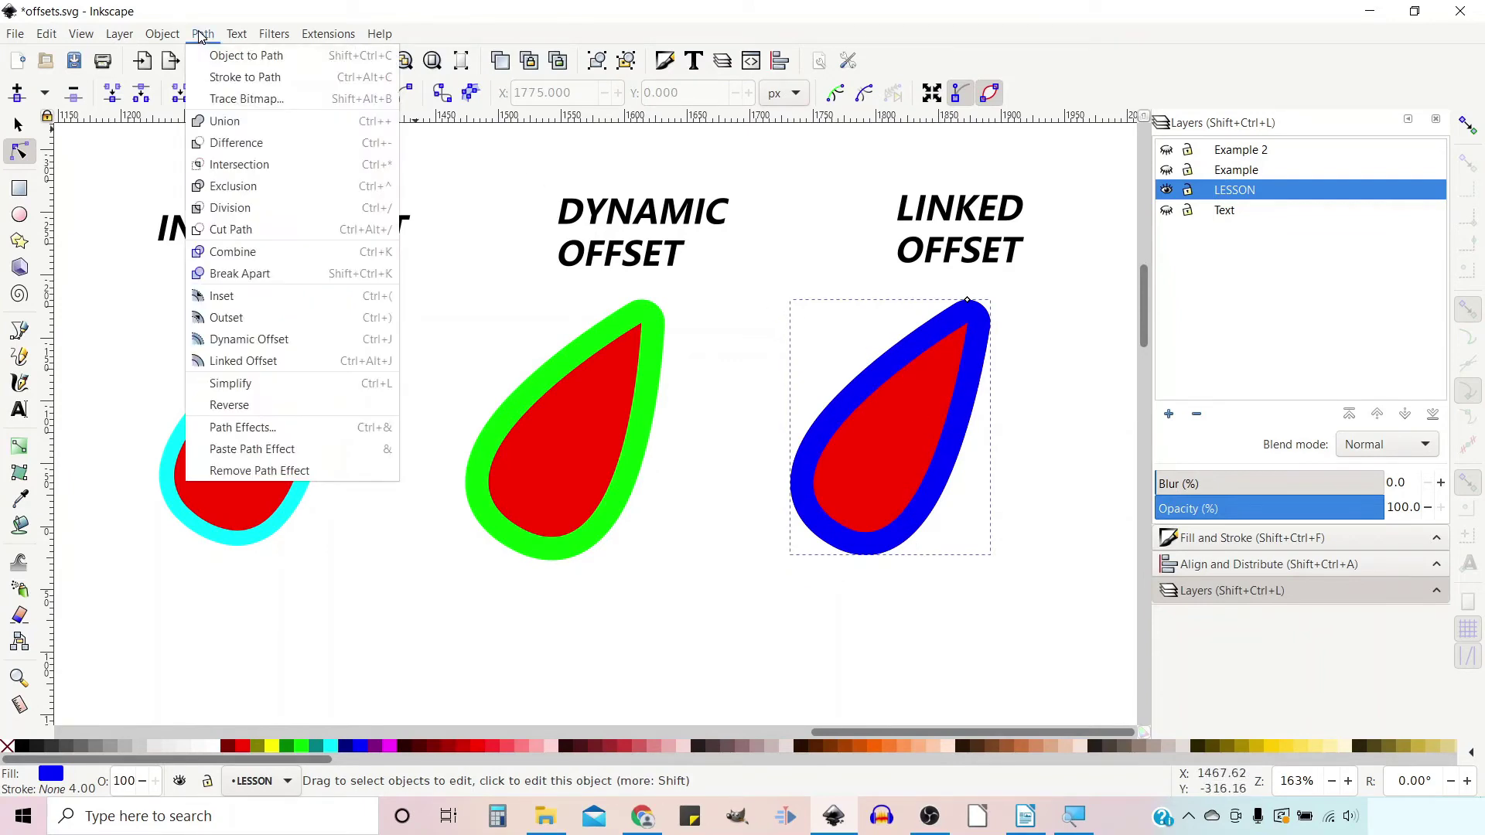
pyautogui.click(238, 362)
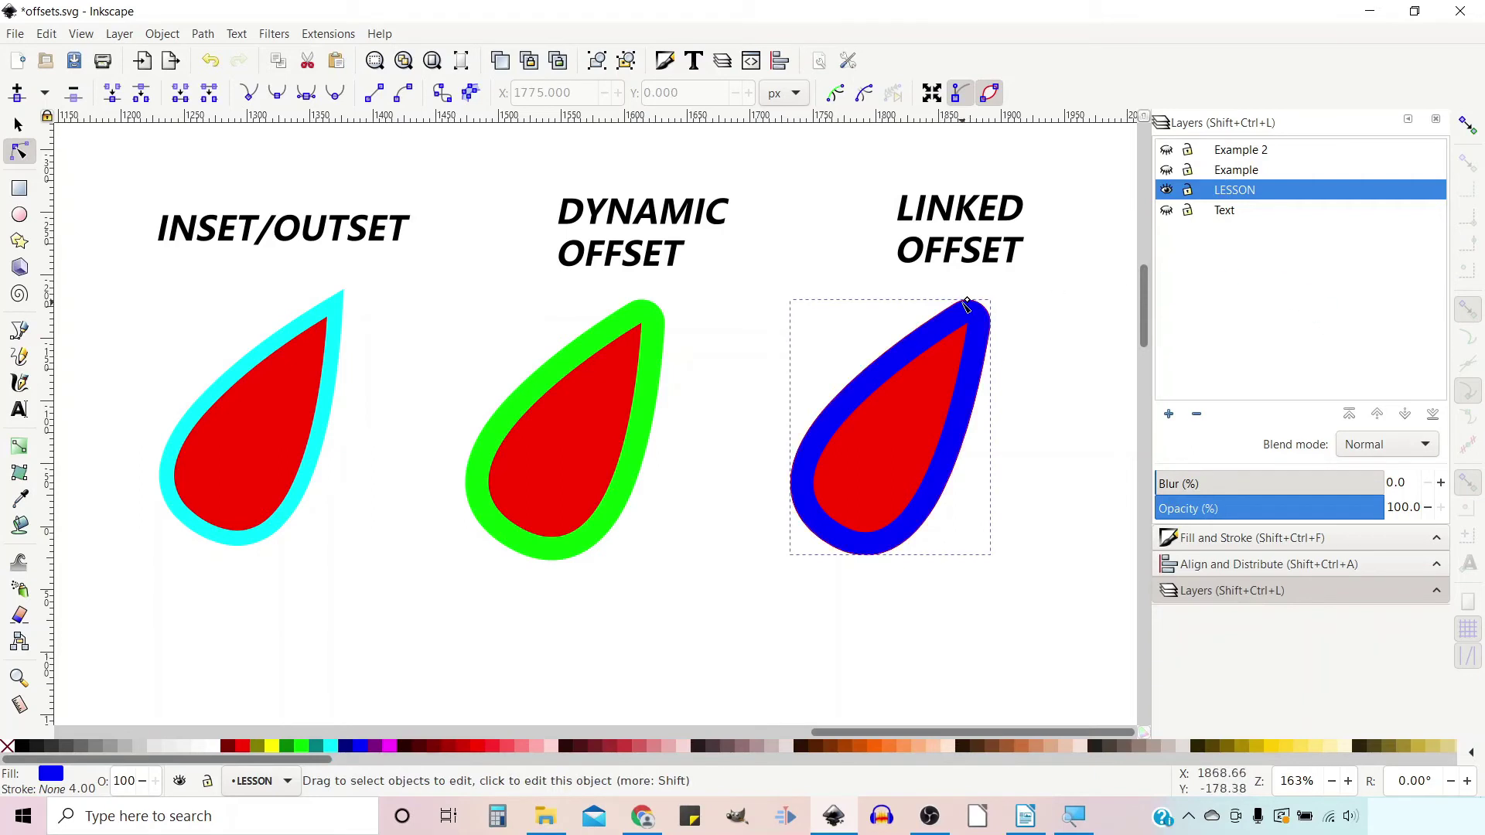
pyautogui.moveTo(968, 301); pyautogui.dragTo(960, 296)
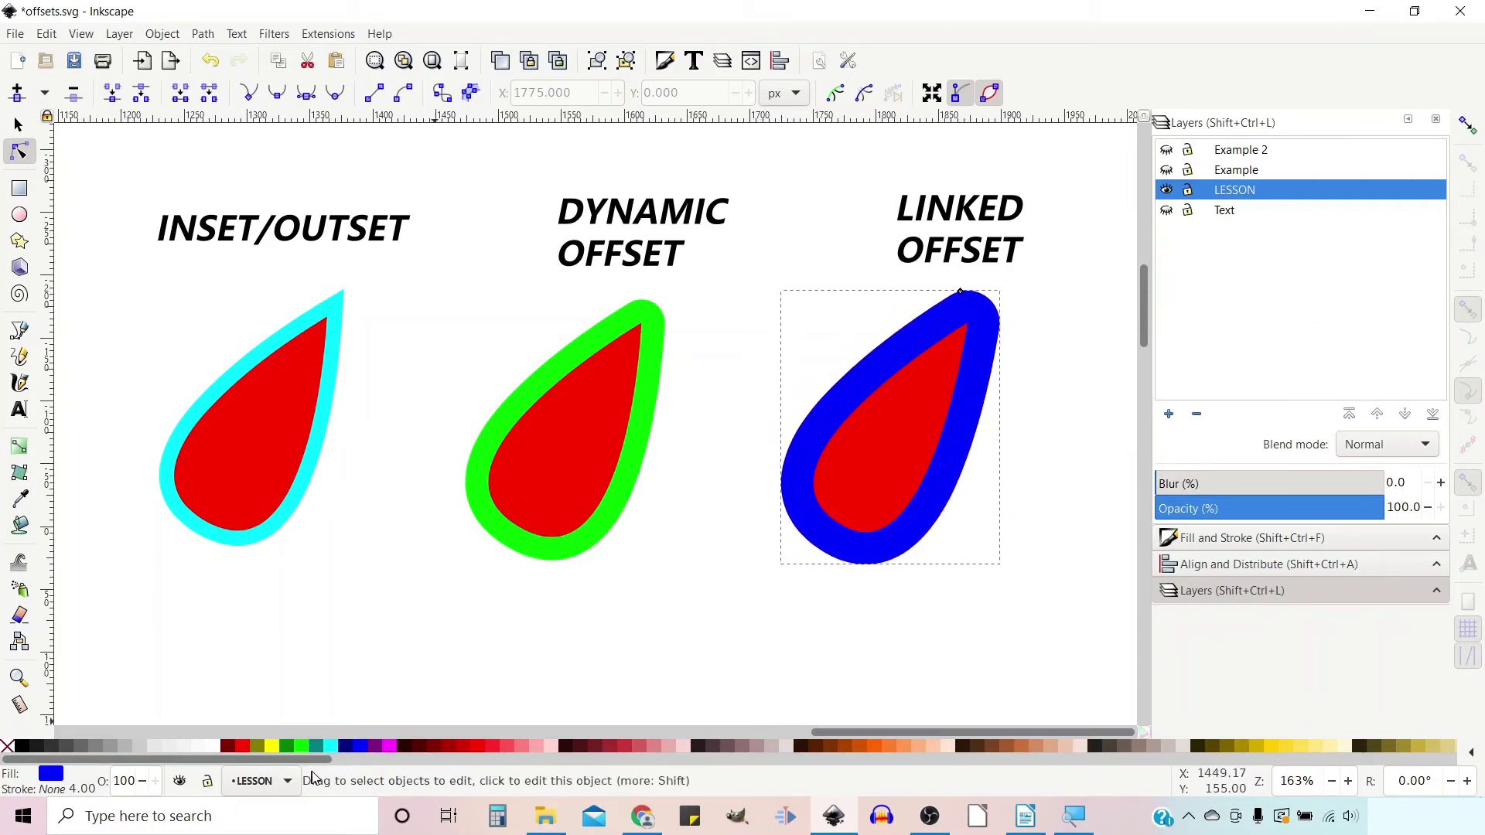
pyautogui.click(331, 745)
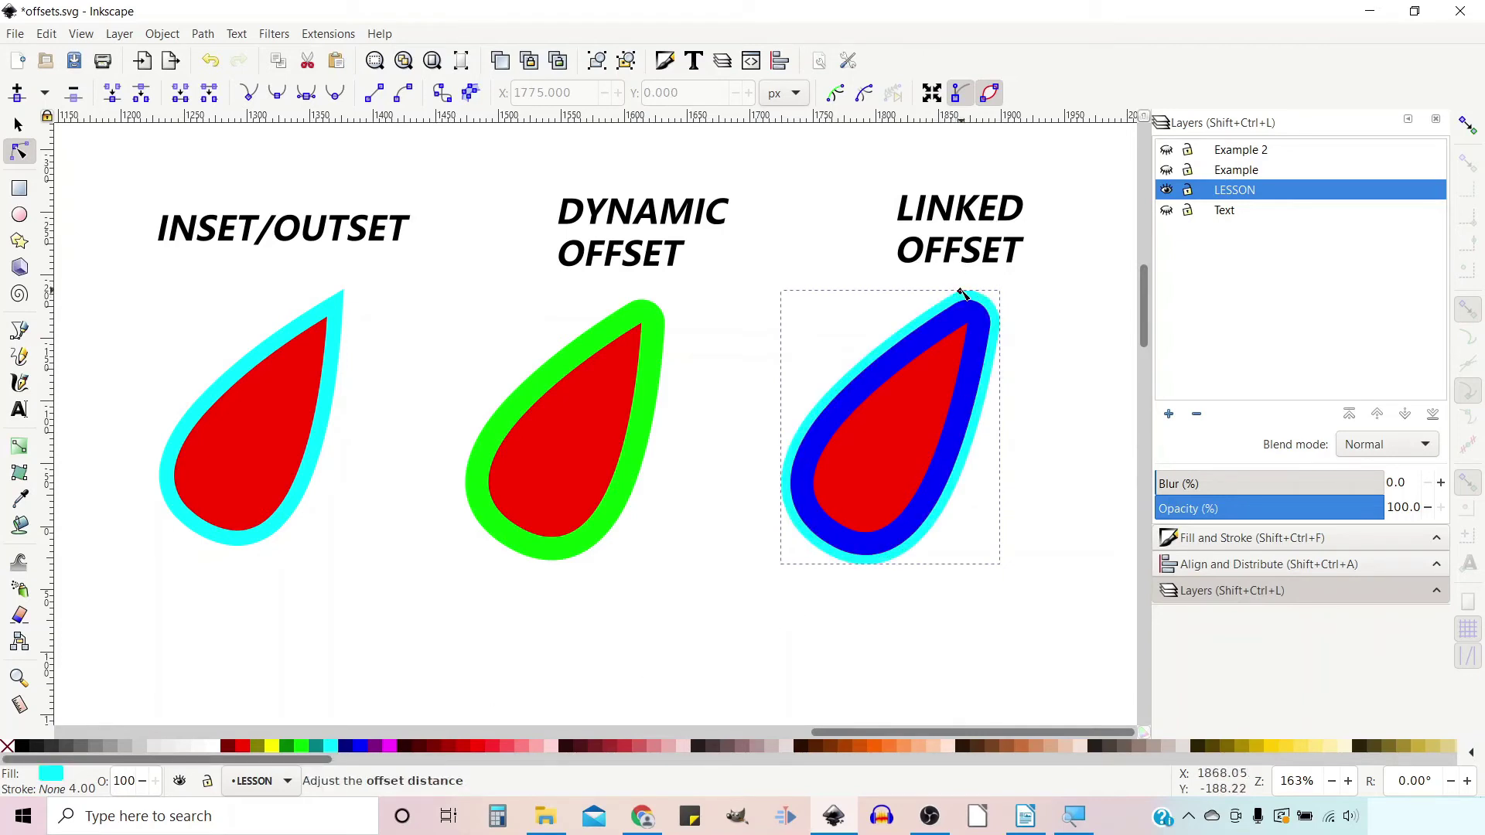
pyautogui.moveTo(961, 293); pyautogui.dragTo(957, 283)
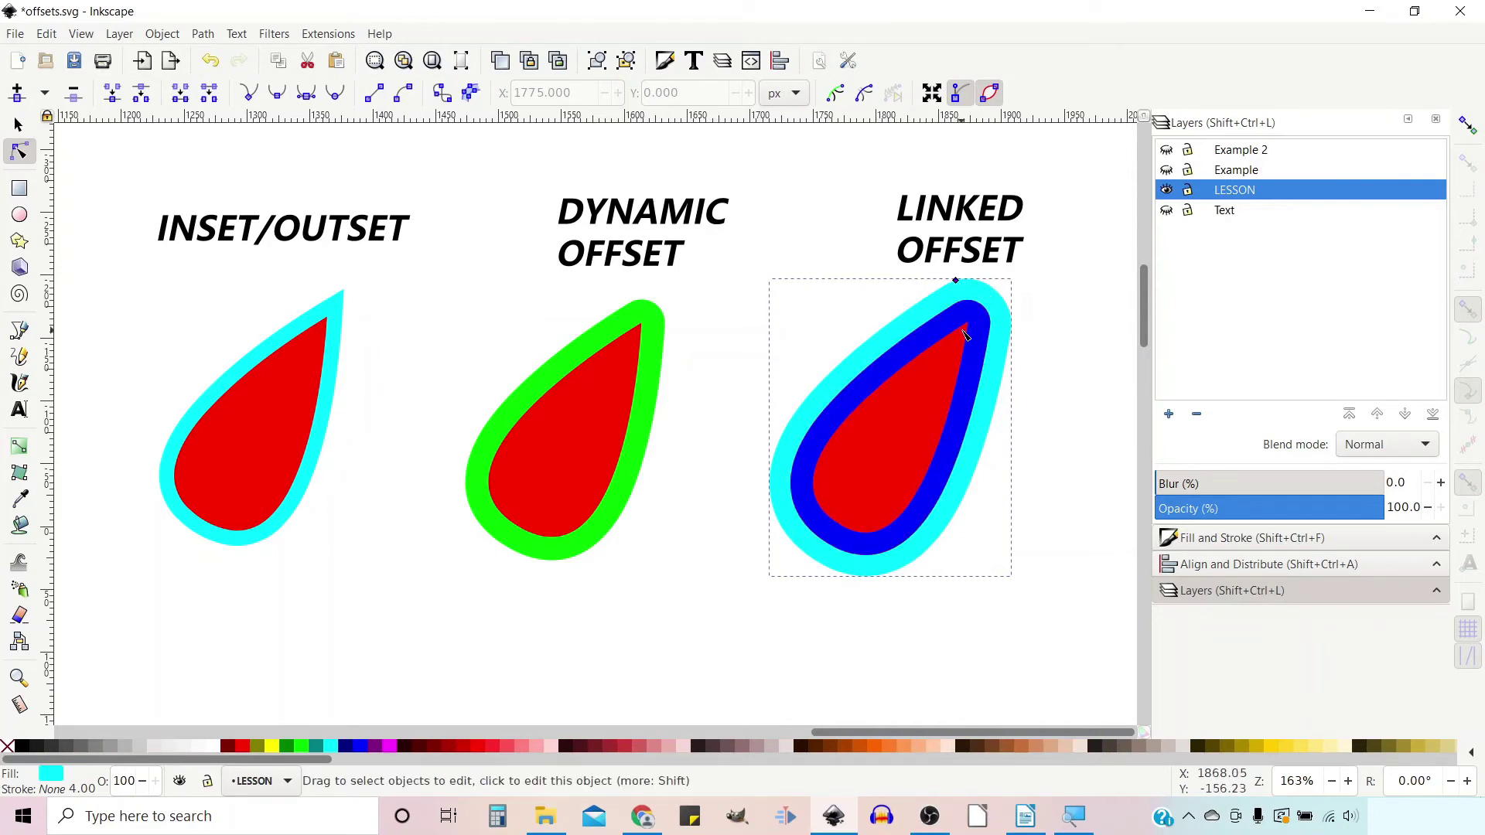
pyautogui.click(895, 455)
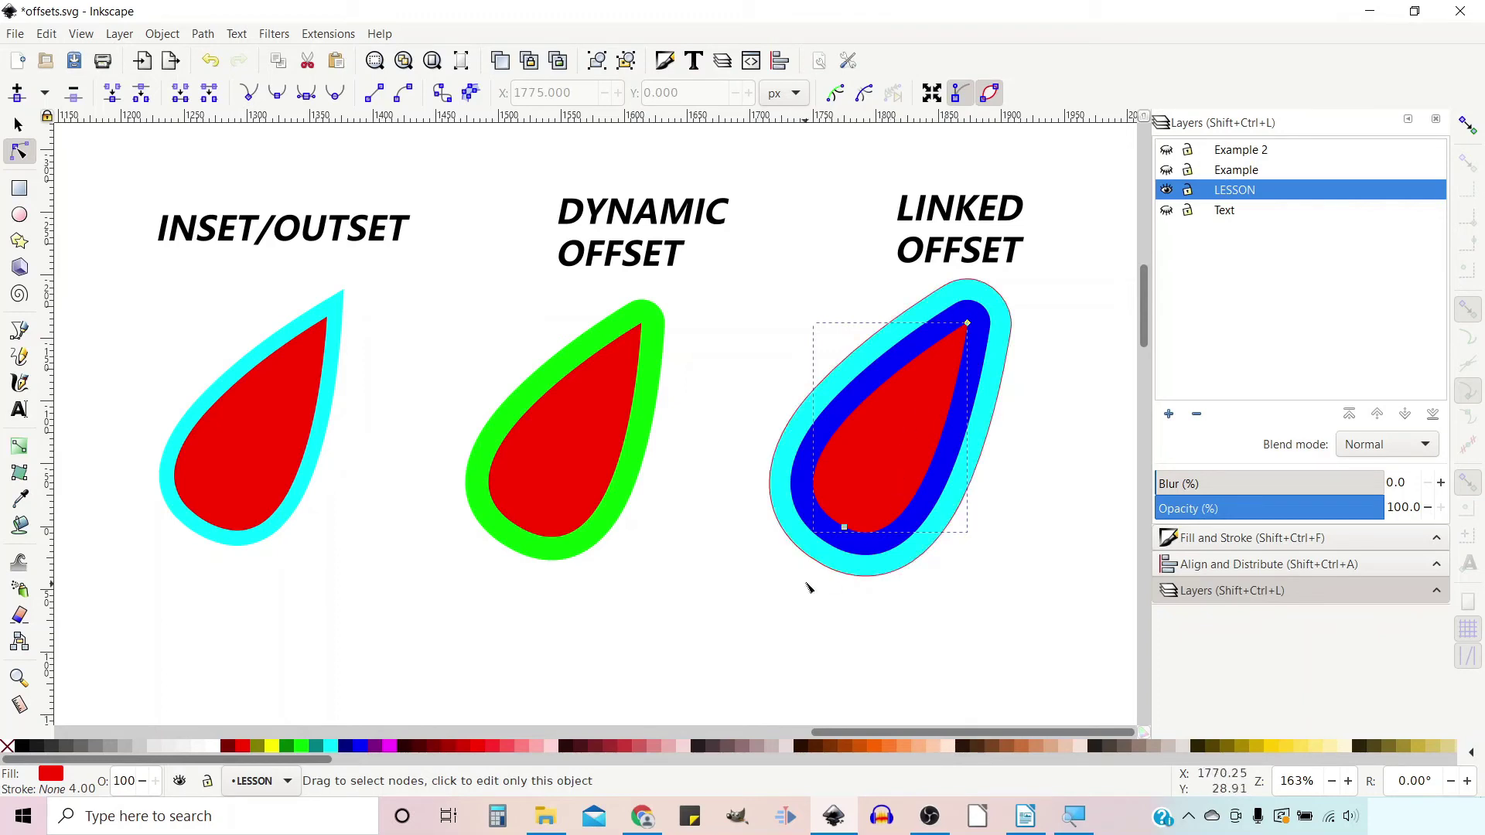
# - Reshape the red teardrop's lower curve, then convert the light-blue offset into a plain path
pyautogui.click(844, 527)
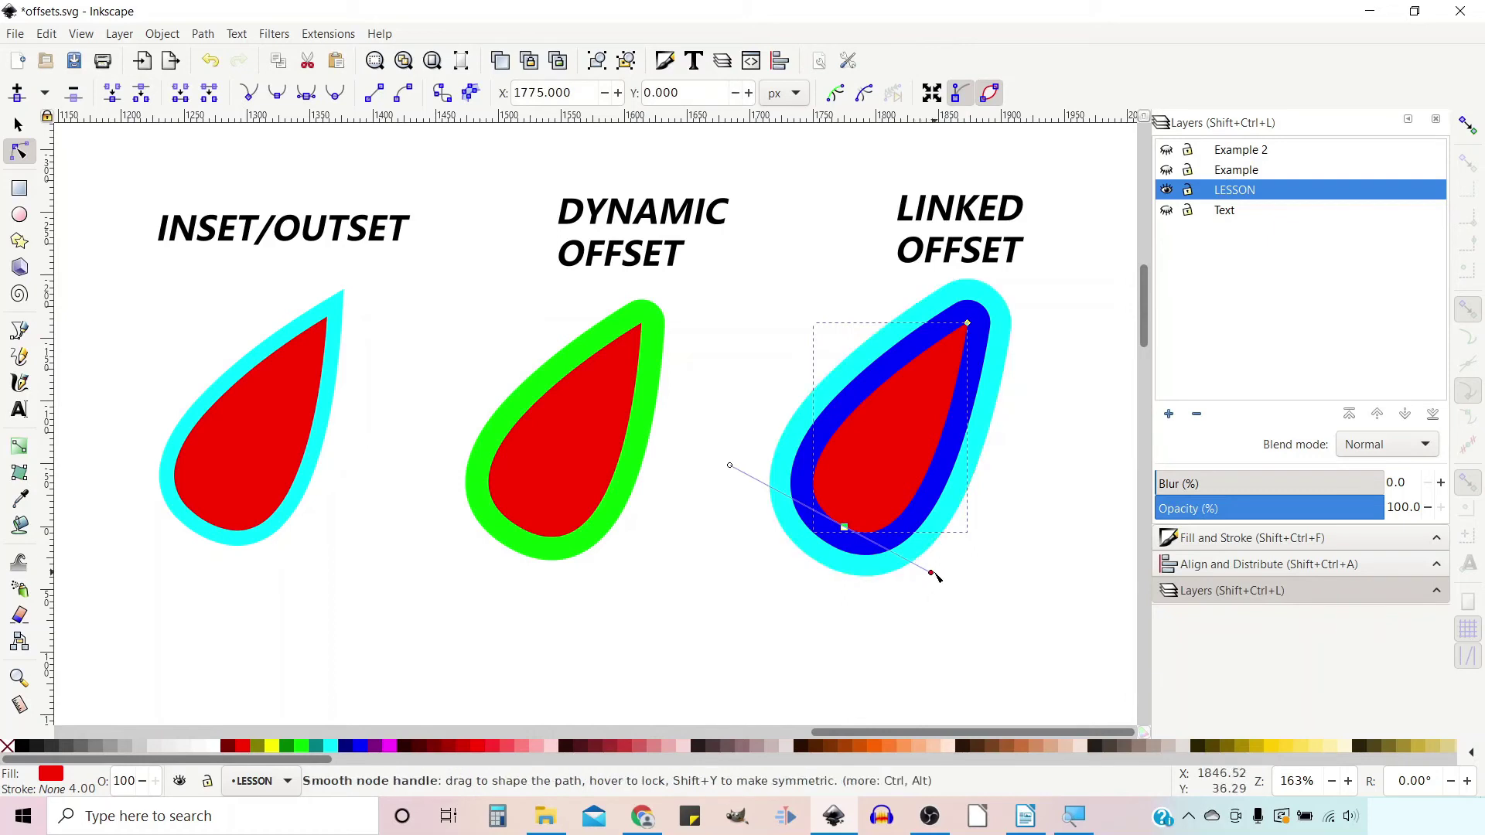
pyautogui.moveTo(933, 573); pyautogui.dragTo(977, 601)
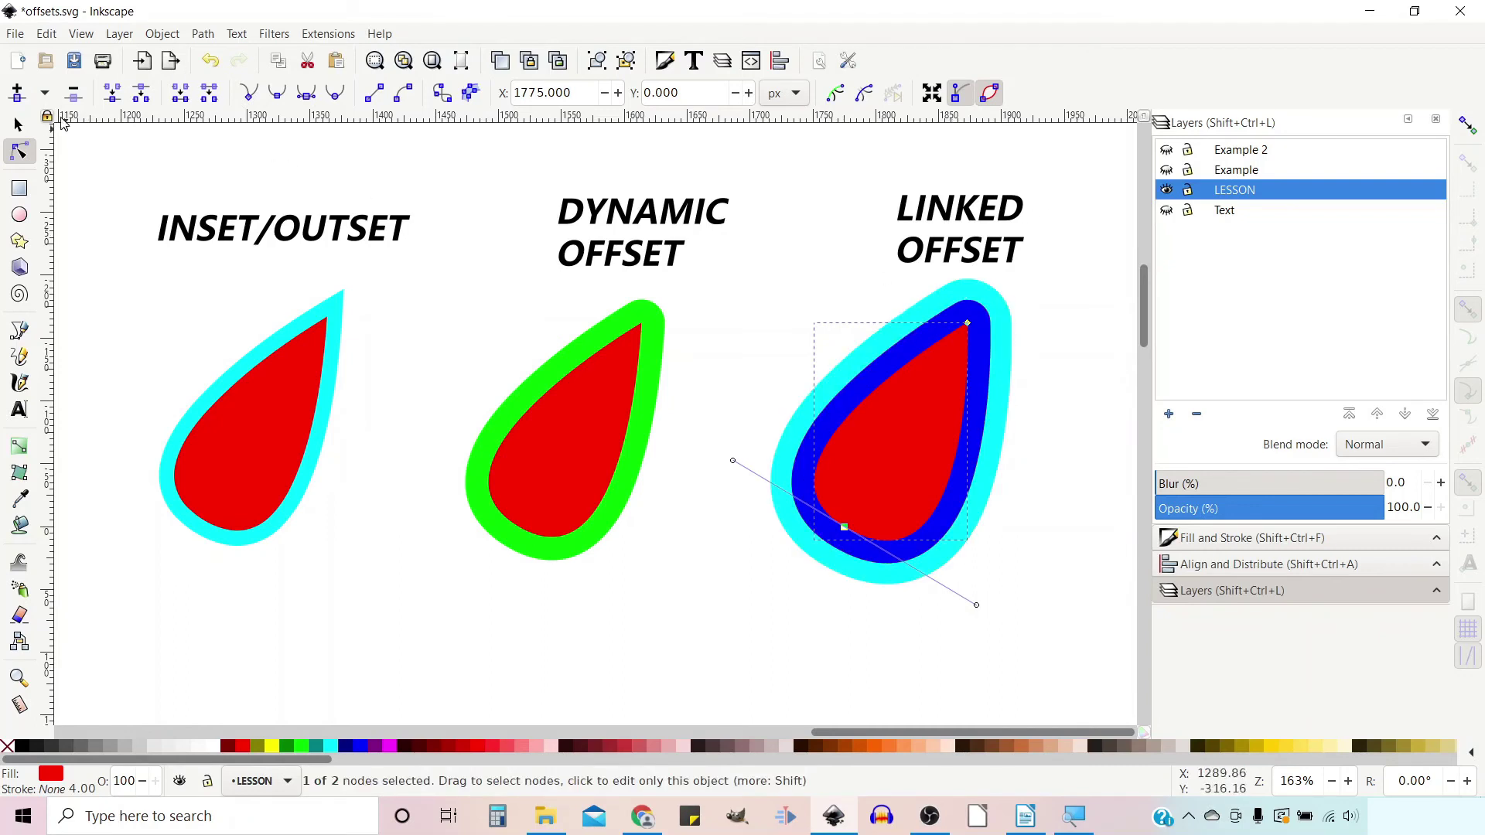
pyautogui.click(18, 124)
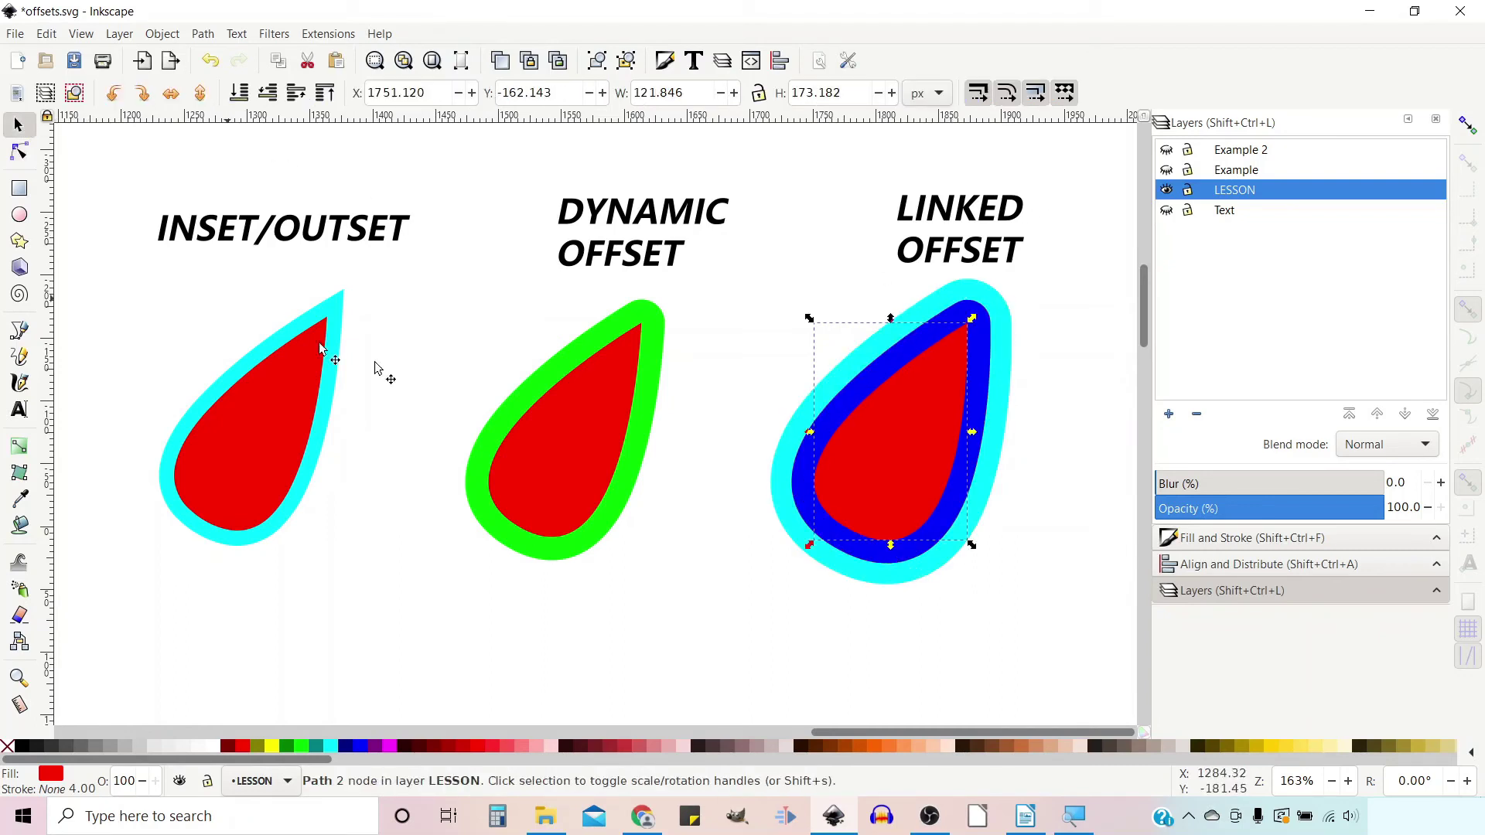
pyautogui.click(942, 298)
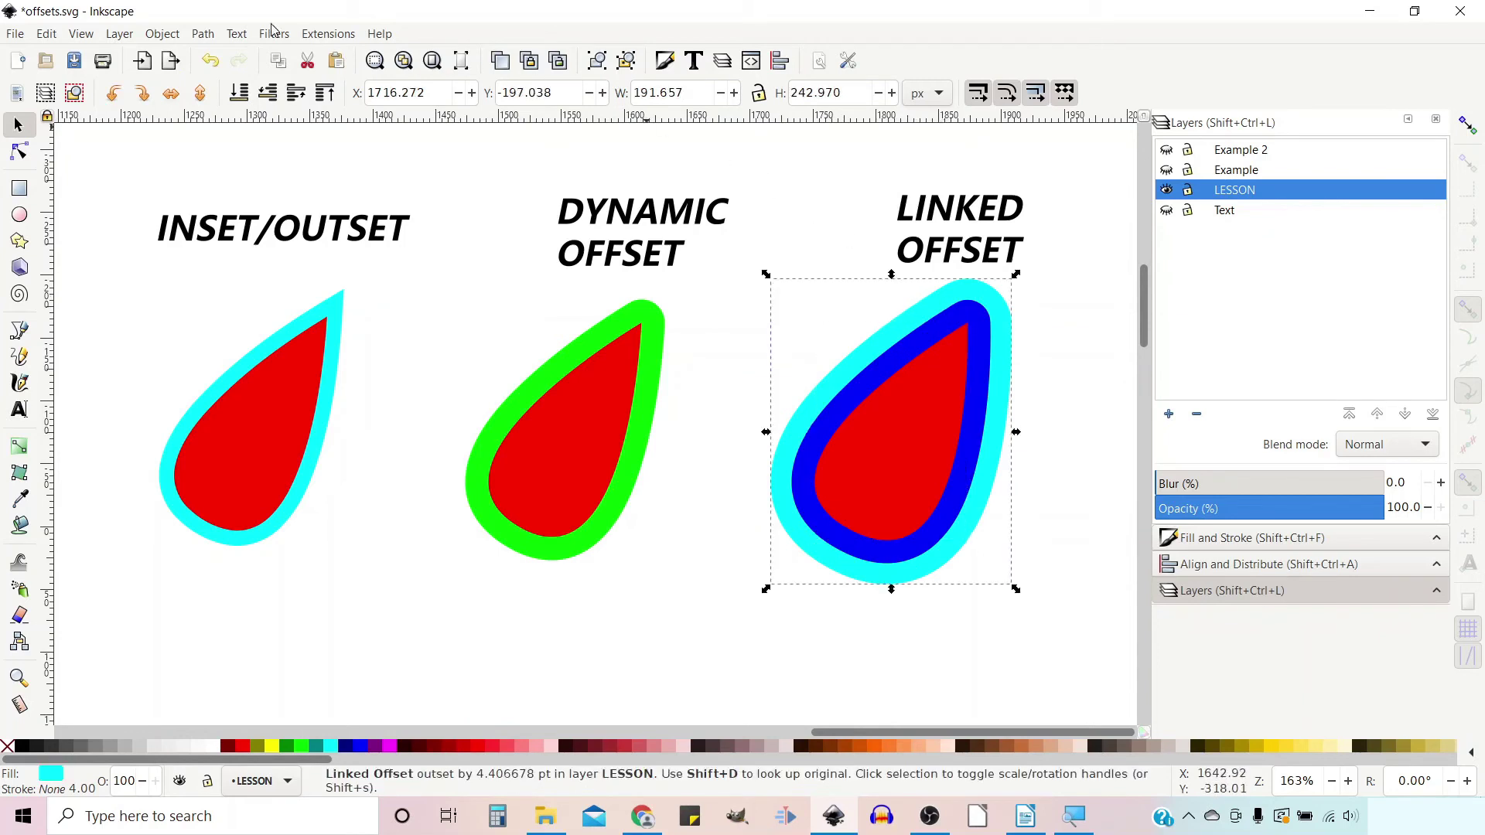
pyautogui.click(205, 35)
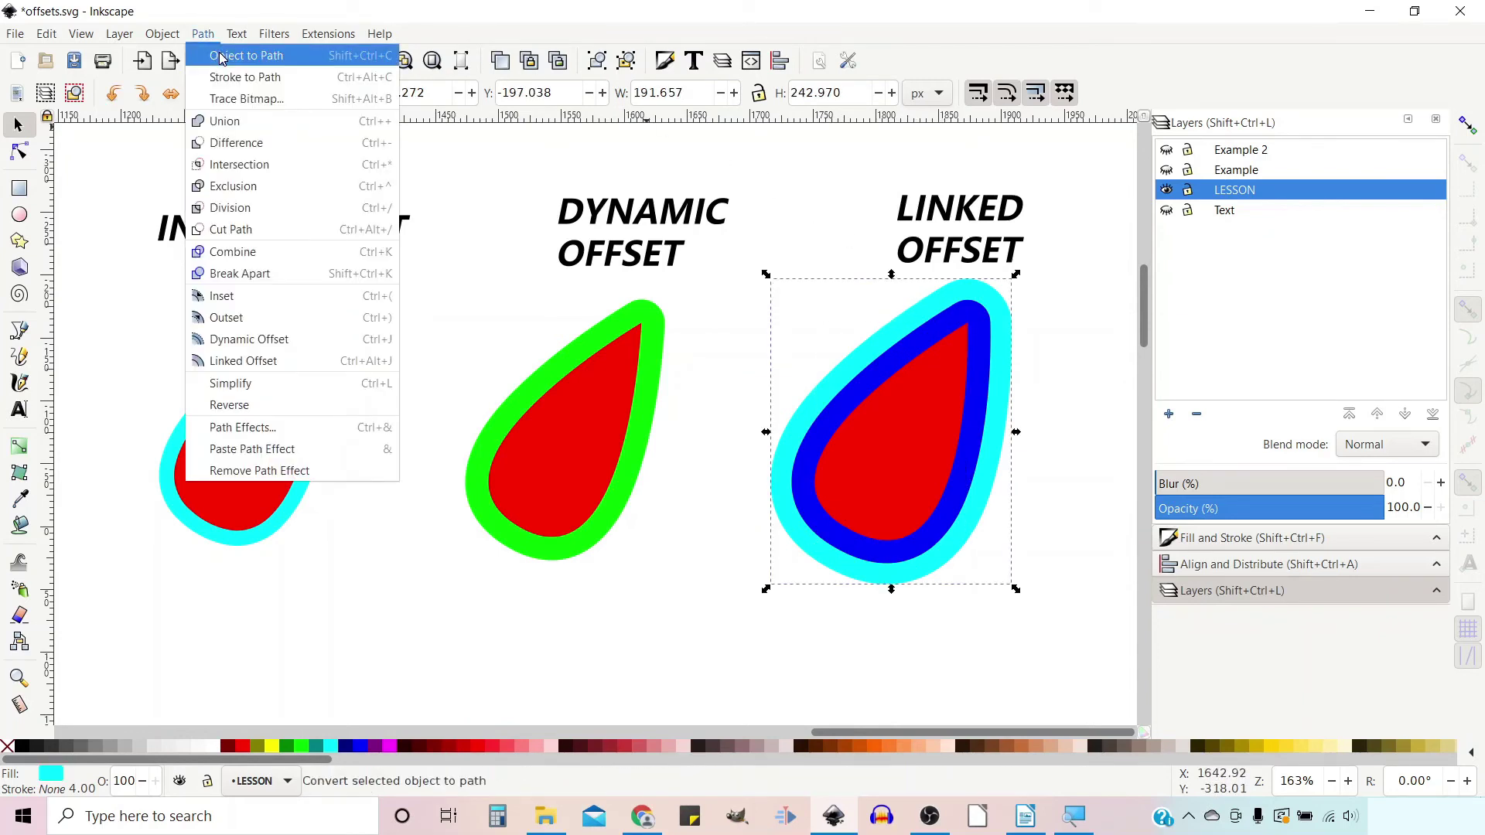
pyautogui.click(223, 56)
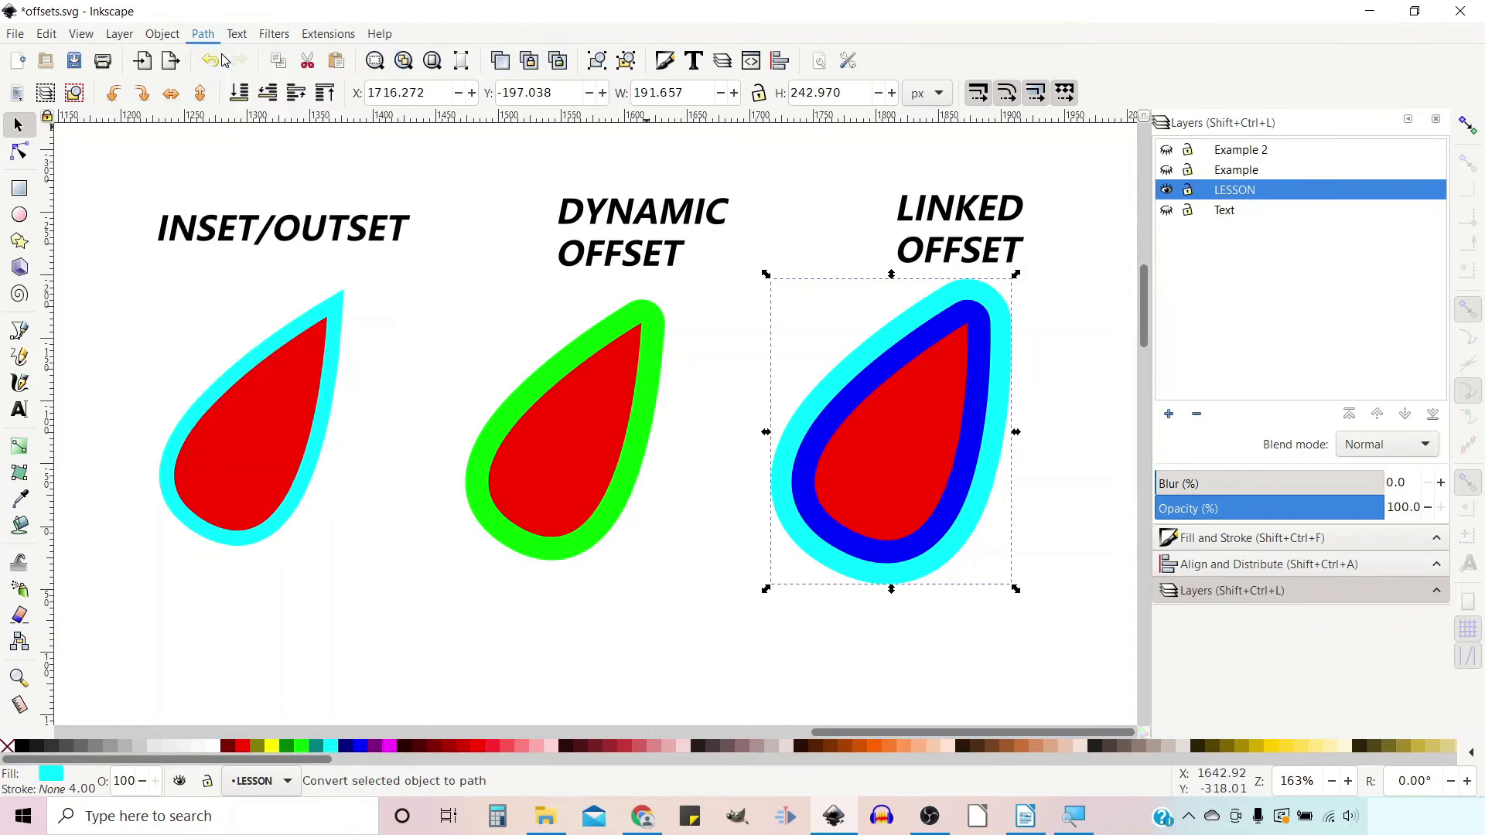
pyautogui.click(1031, 496)
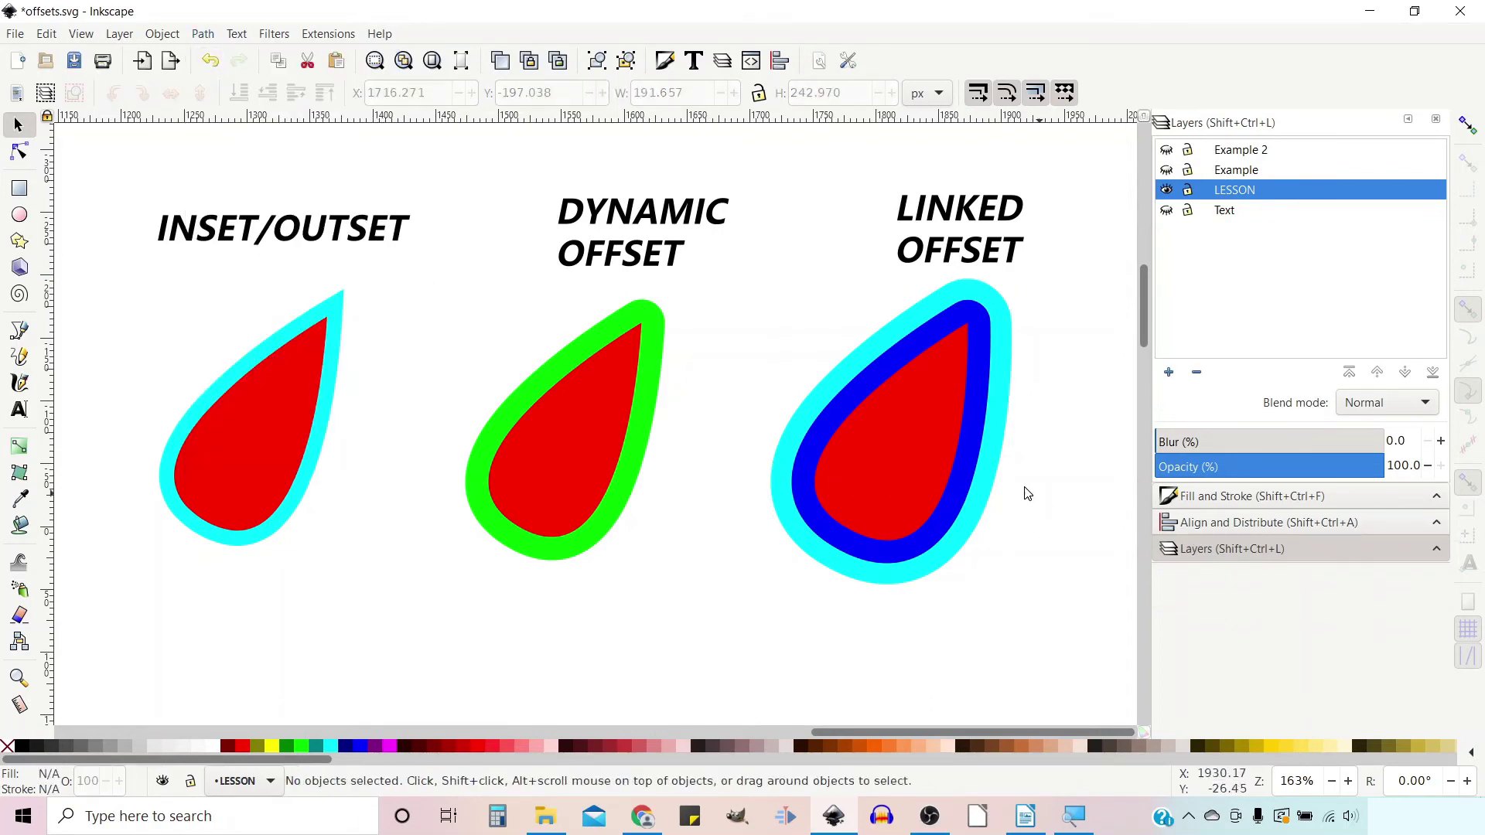
pyautogui.click(894, 541)
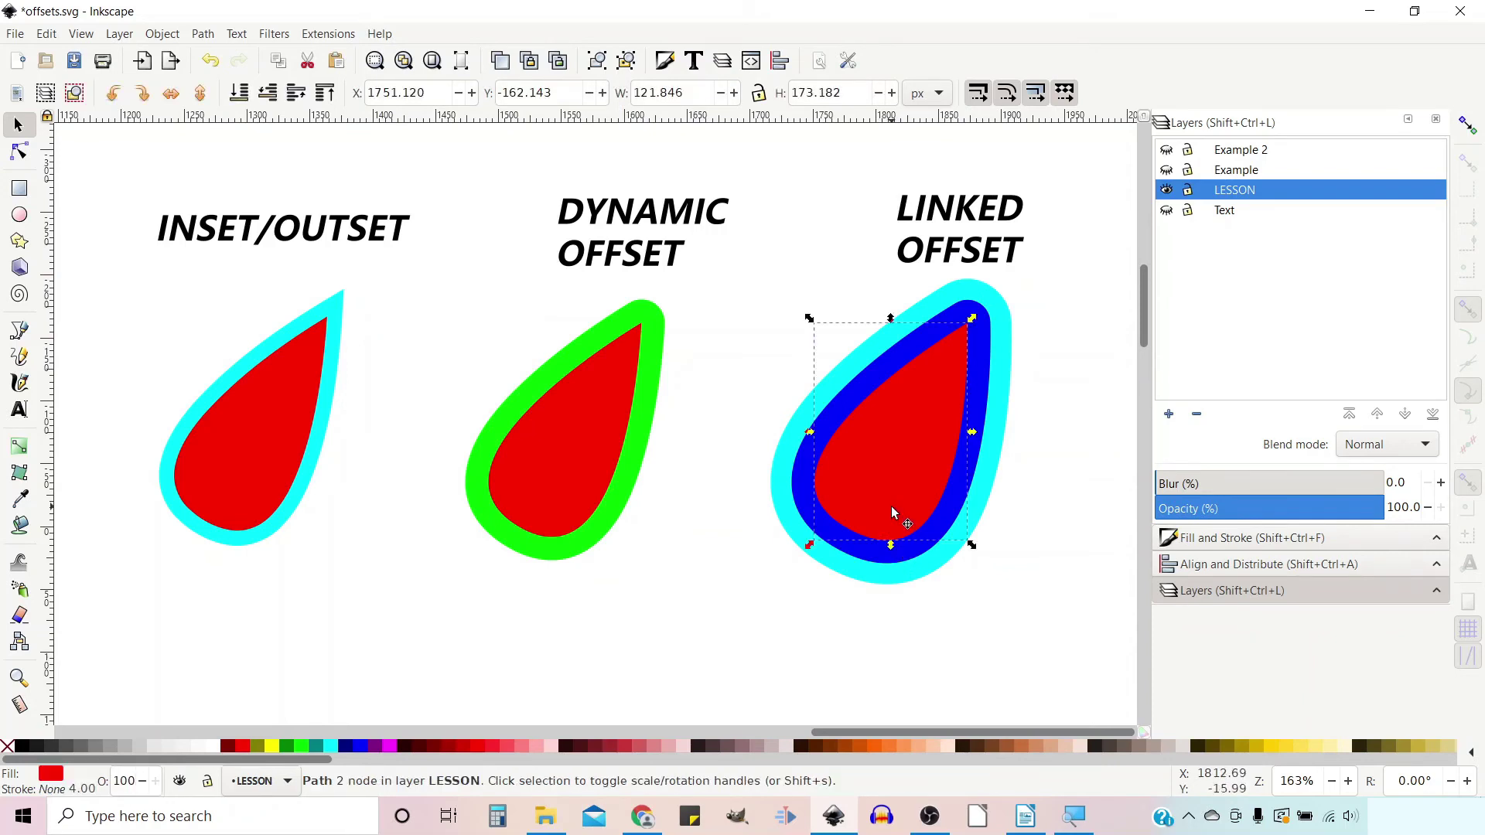
pyautogui.click(20, 152)
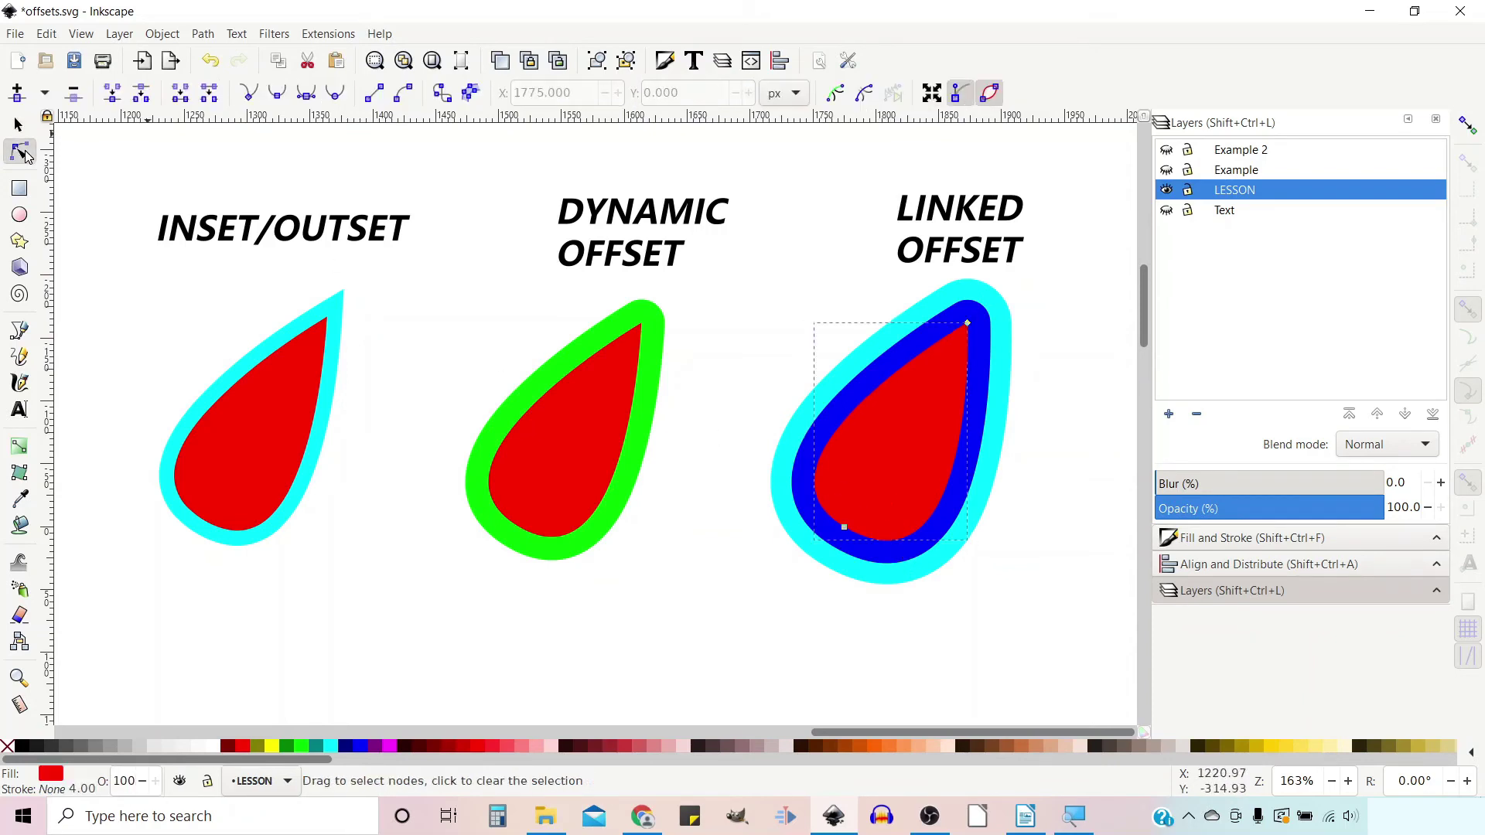
# - Drag the red teardrop's bottom node handle to reshape its lower curve again
pyautogui.click(844, 528)
pyautogui.moveTo(976, 607)
pyautogui.mouseDown()
pyautogui.moveTo(982, 533)
pyautogui.moveTo(959, 584)
pyautogui.moveTo(897, 549)
pyautogui.moveTo(977, 600)
pyautogui.moveTo(995, 529)
pyautogui.moveTo(939, 586)
pyautogui.moveTo(906, 563)
pyautogui.moveTo(958, 590)
pyautogui.moveTo(985, 574)
pyautogui.moveTo(1005, 498)
pyautogui.moveTo(988, 467)
pyautogui.moveTo(951, 579)
pyautogui.moveTo(911, 583)
pyautogui.moveTo(981, 589)
pyautogui.mouseUp()
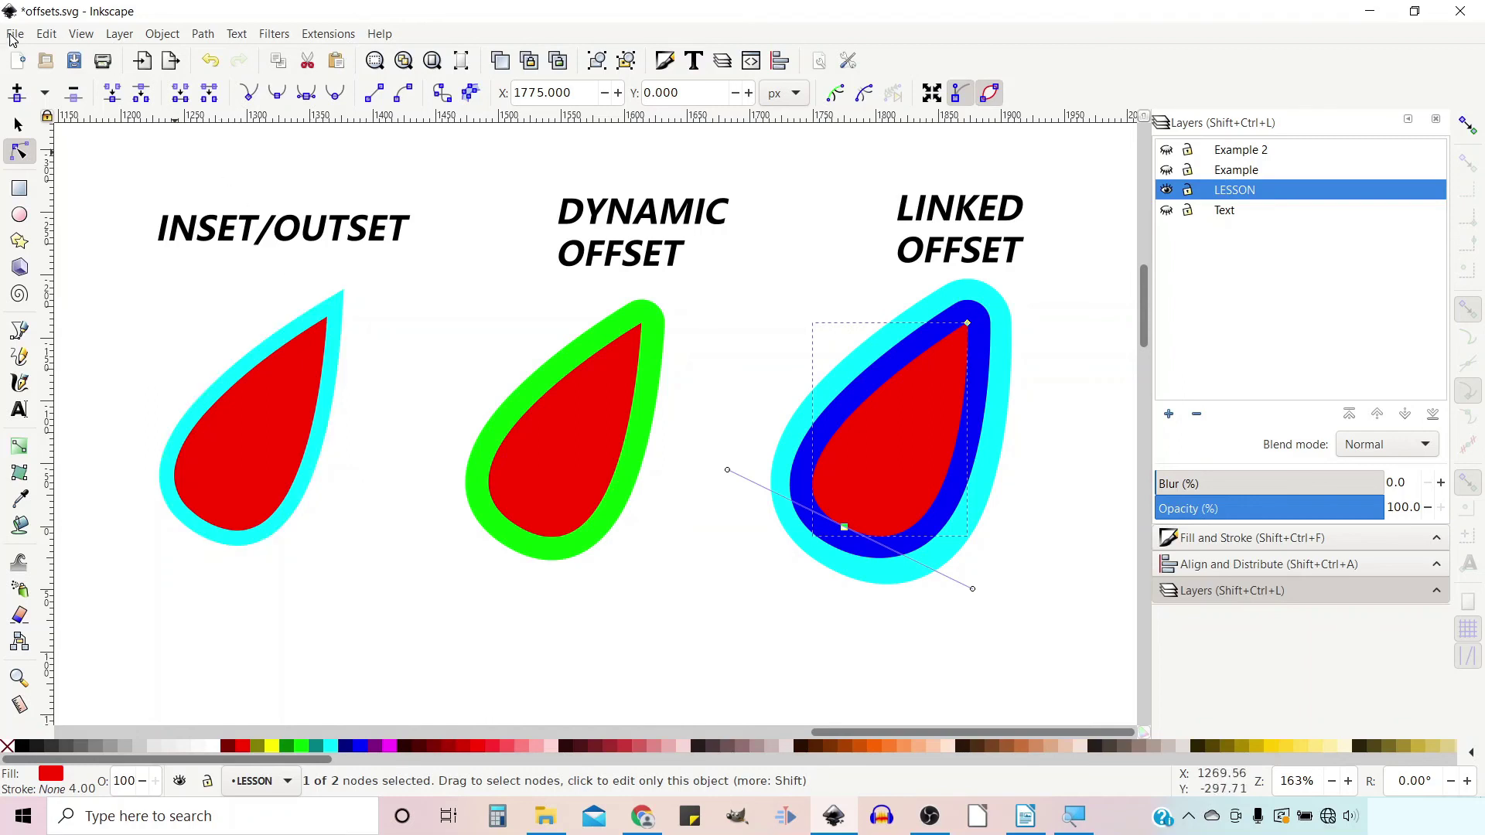
# - Open Preferences at Behaviour > Steps and focus the Inset/Outset by field showing 2.0000 px
pyautogui.click(46, 34)
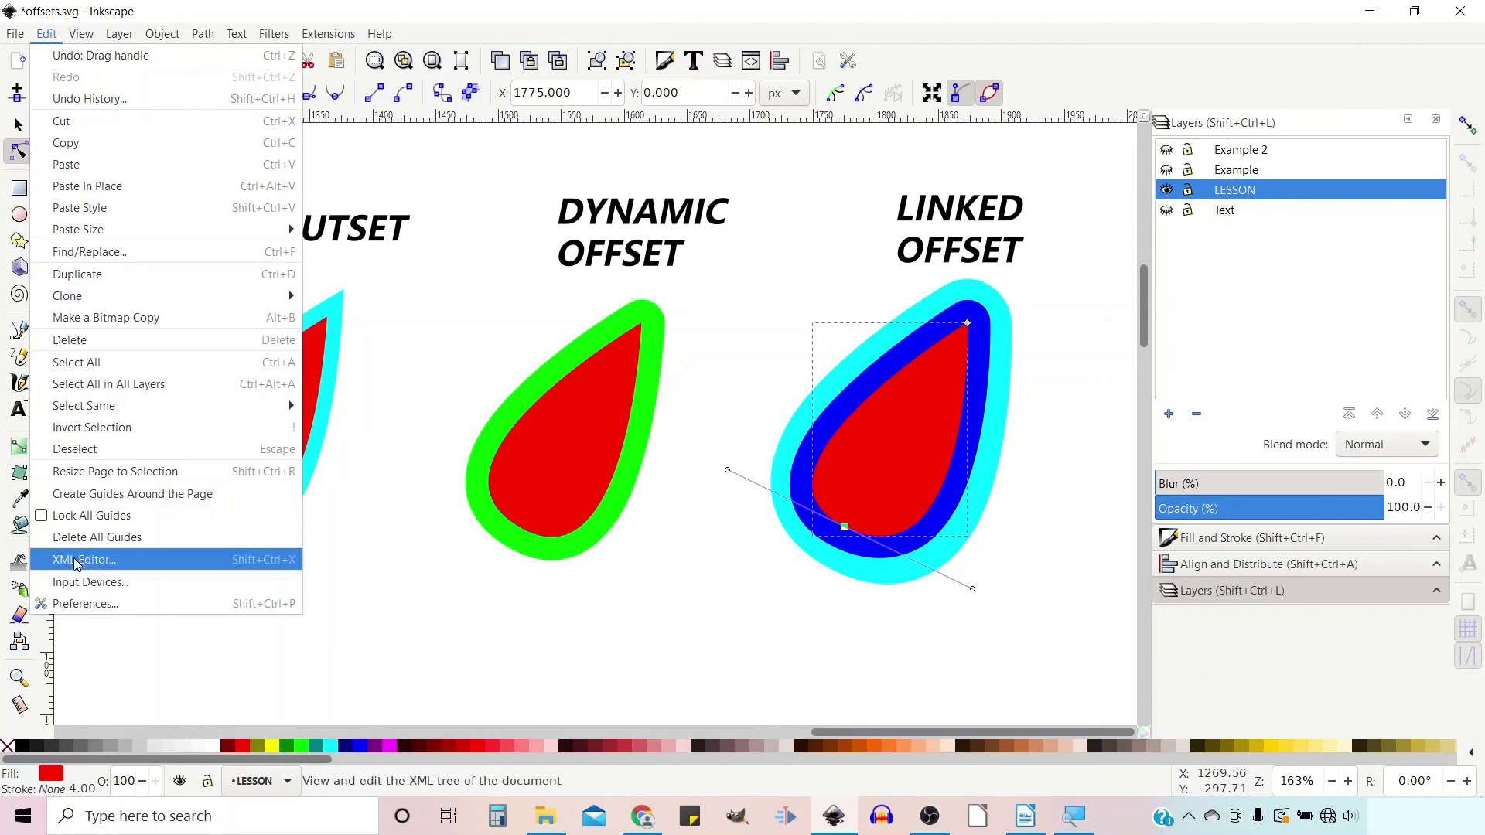
pyautogui.click(79, 605)
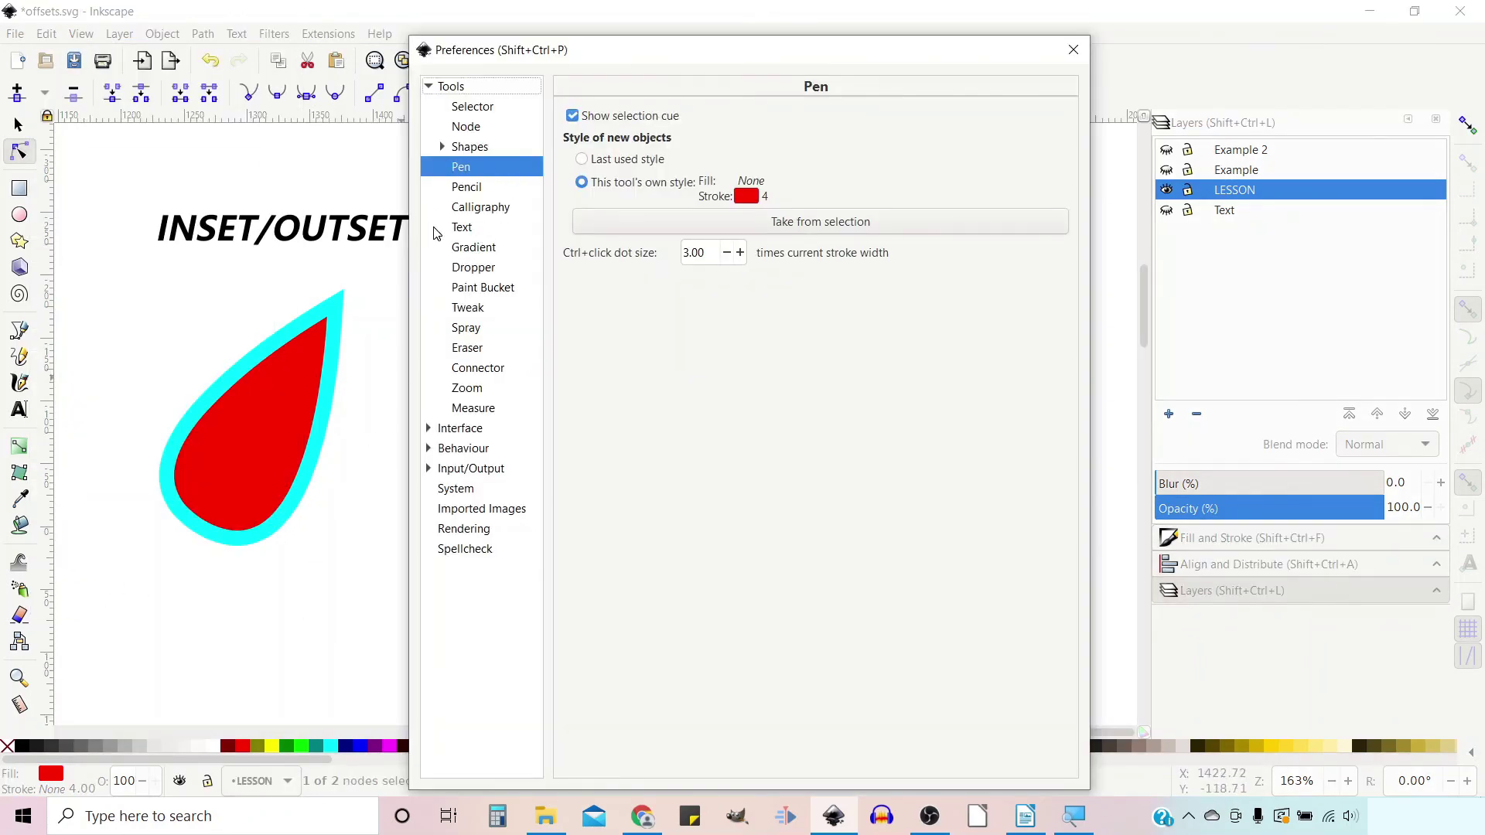
pyautogui.click(453, 452)
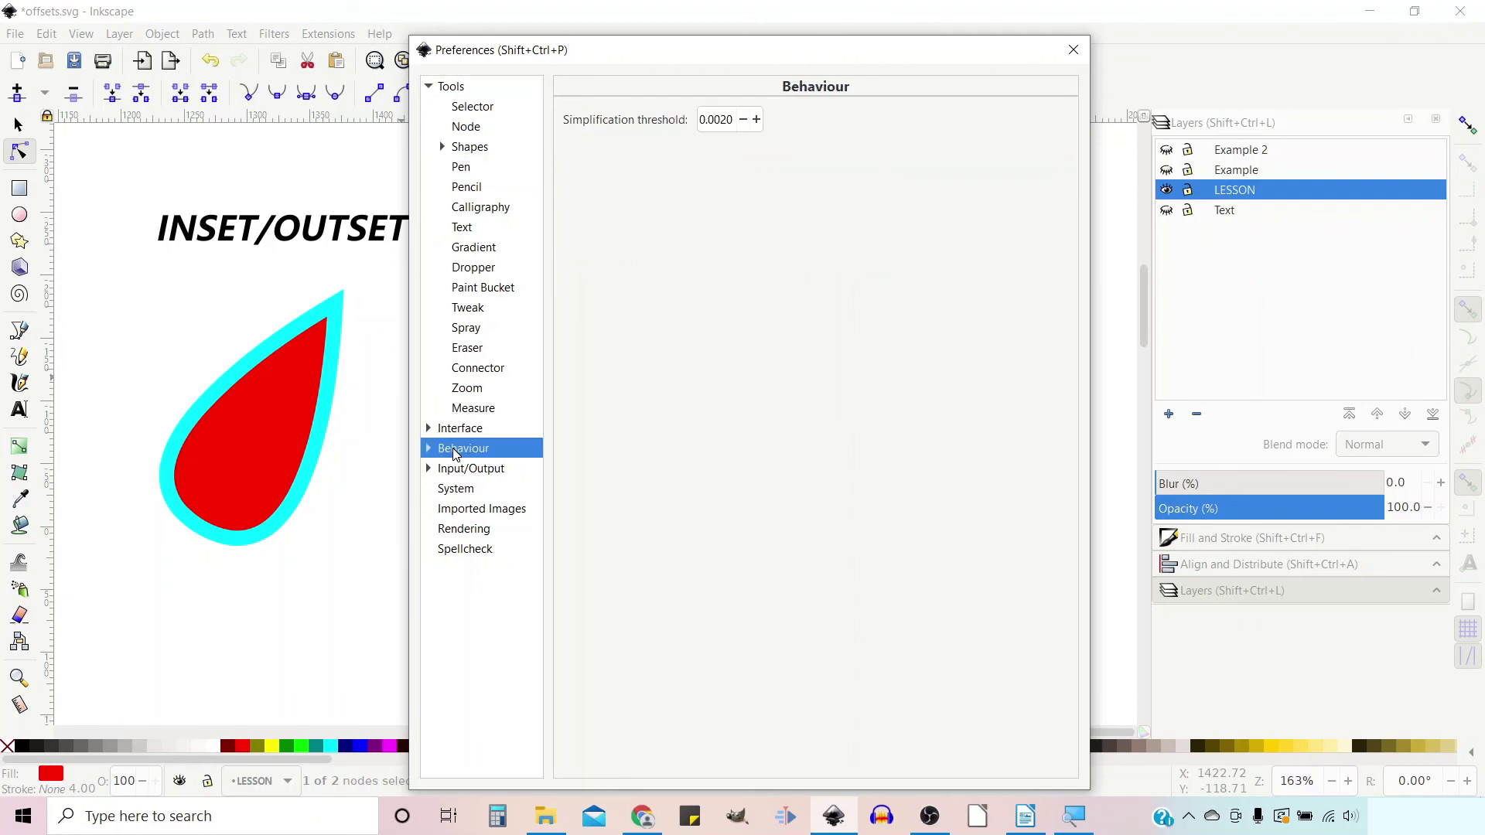
pyautogui.click(429, 448)
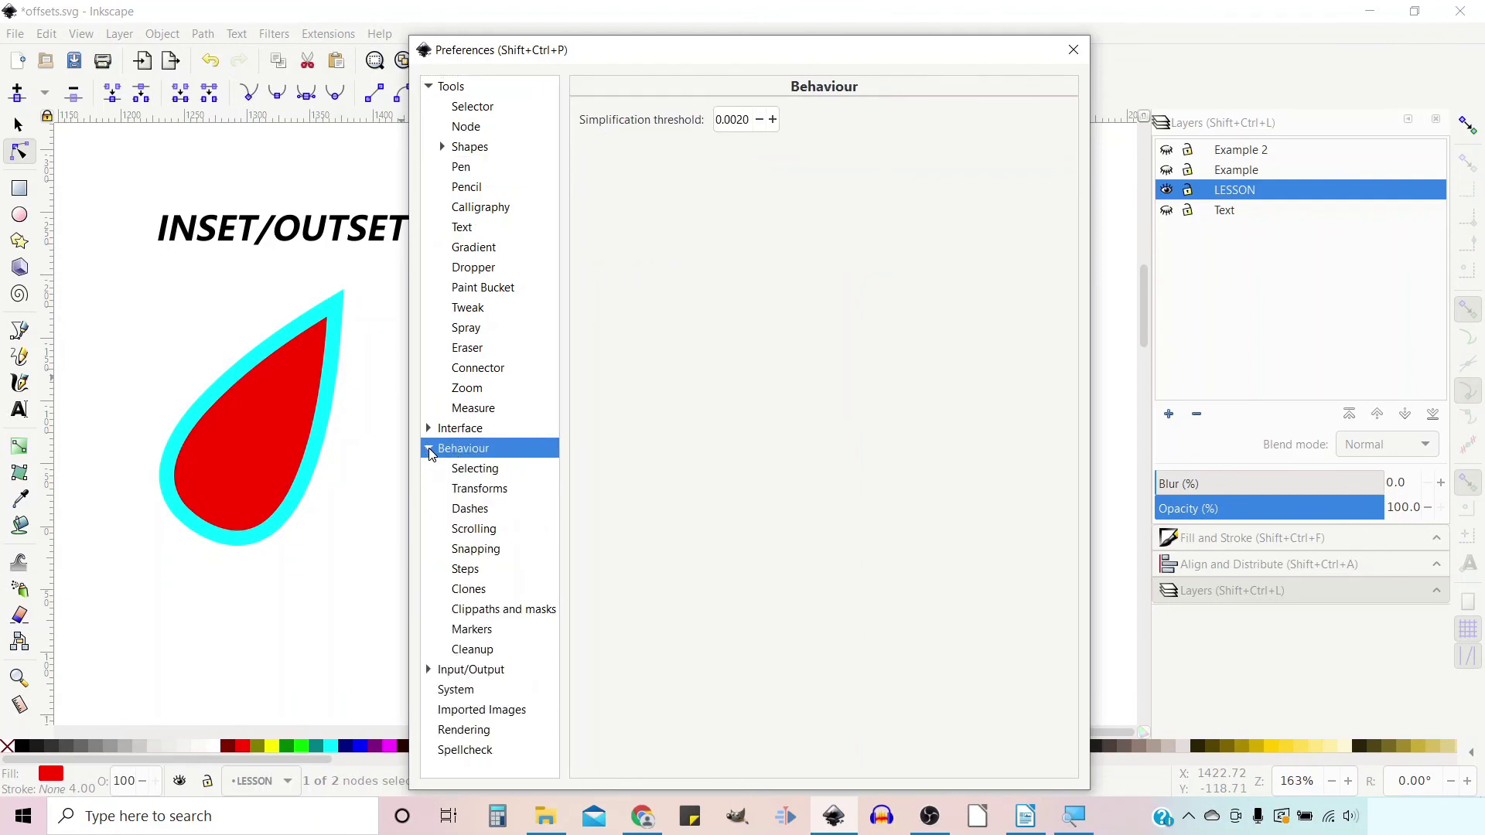
pyautogui.click(464, 571)
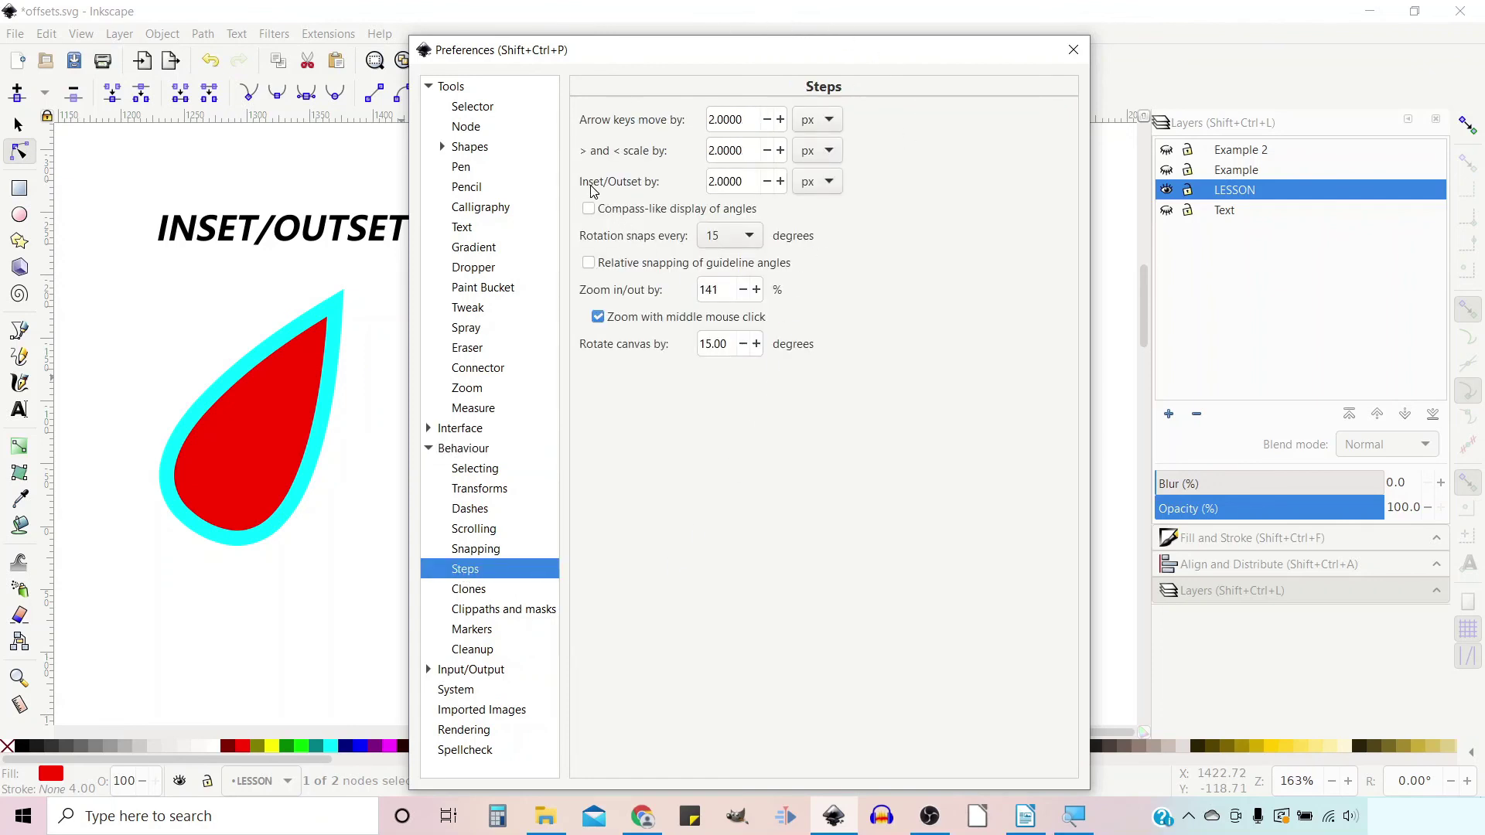
pyautogui.click(713, 181)
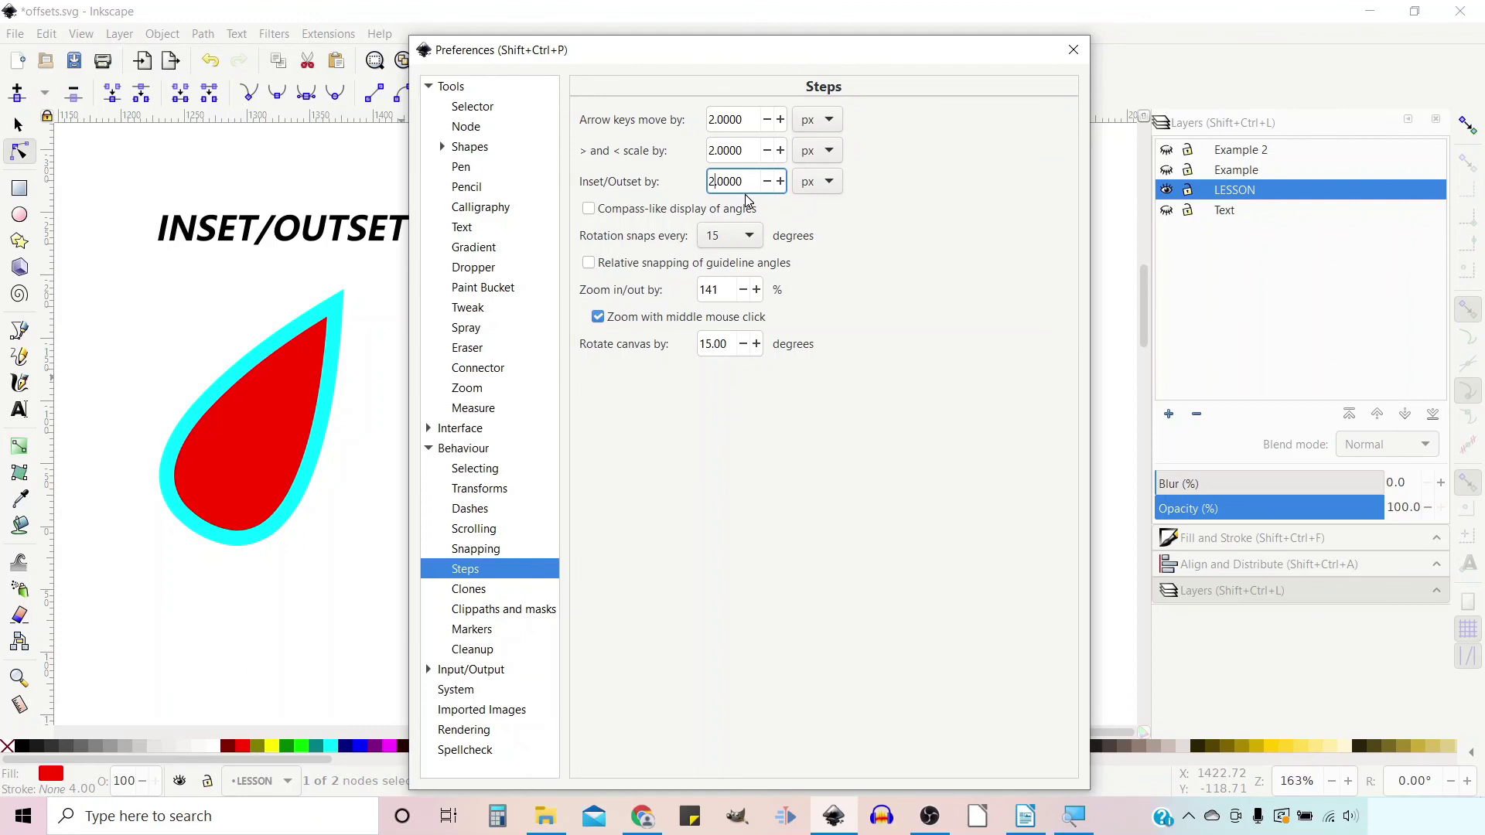